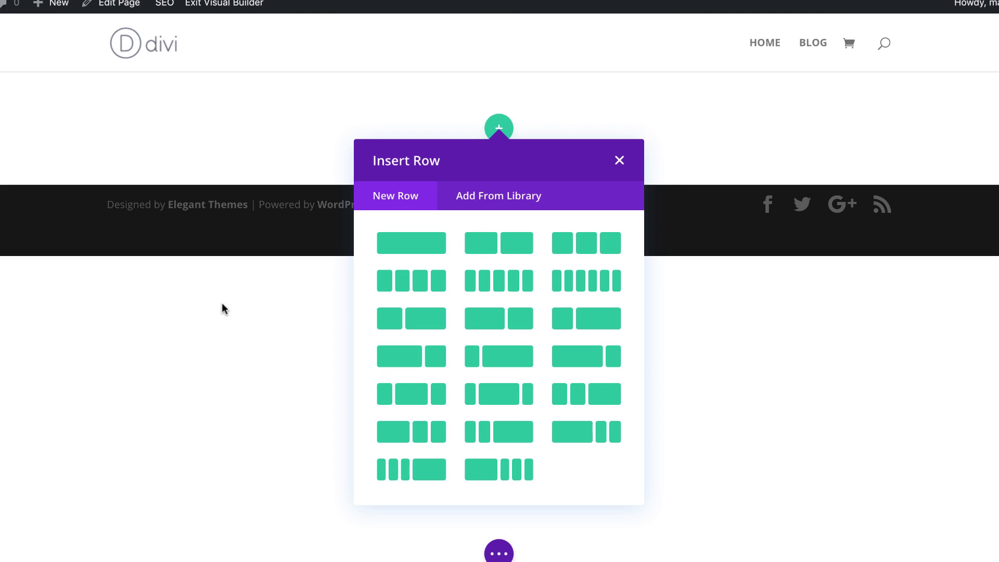
- Insert a single-column row and add a Gallery module to it
left_click(424, 248)
left_click(441, 262)
left_click(442, 263)
type("ga")
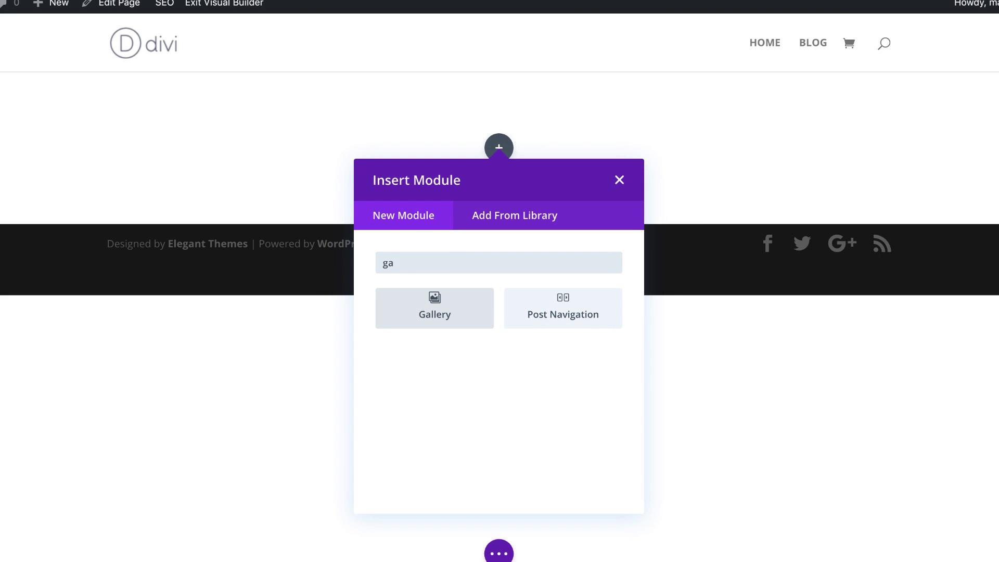
left_click(453, 310)
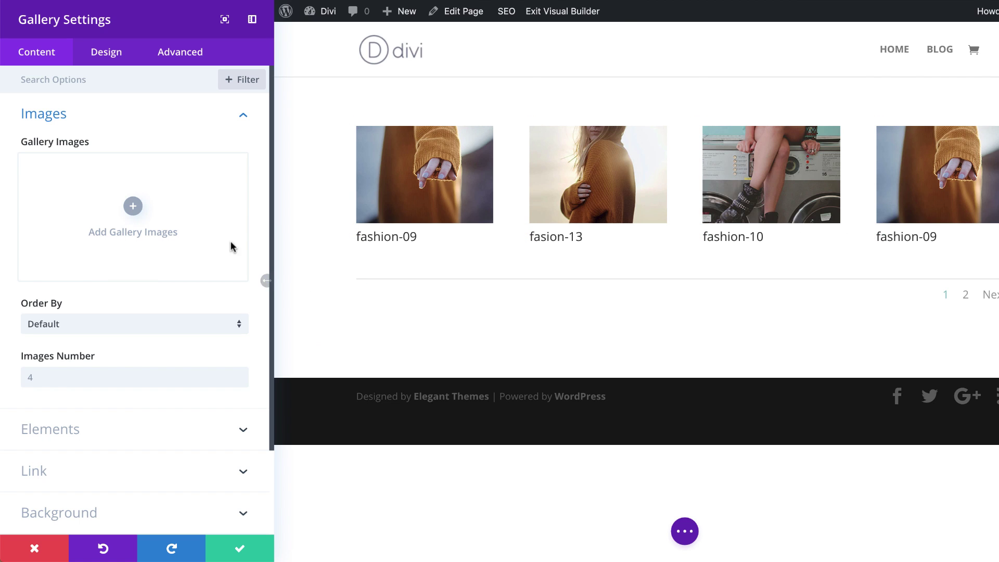
- Add twelve bed-and-breakfast room and breakfast-table photos from the media library to the gallery
left_click(133, 207)
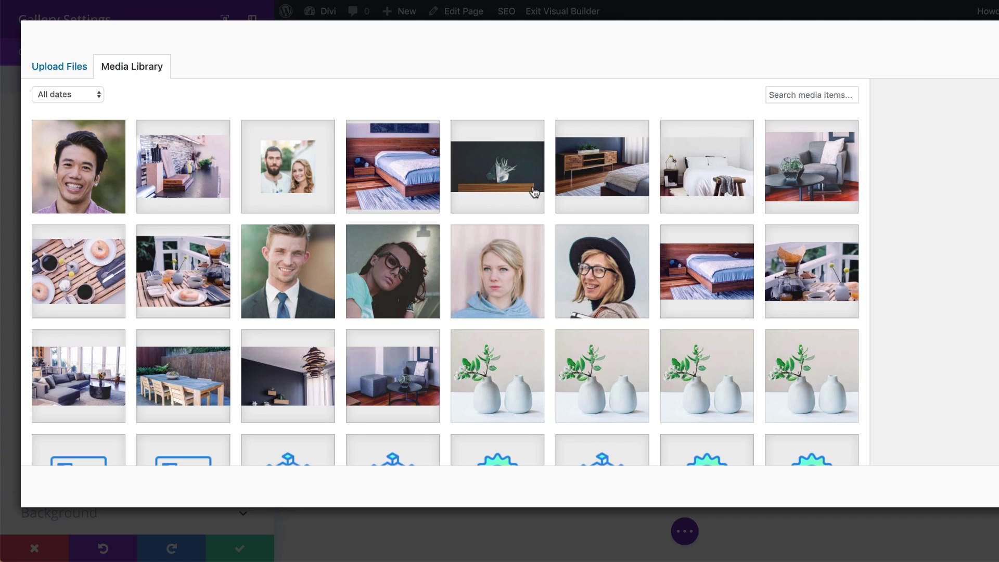
left_click(597, 180)
left_click(723, 184)
left_click(846, 185)
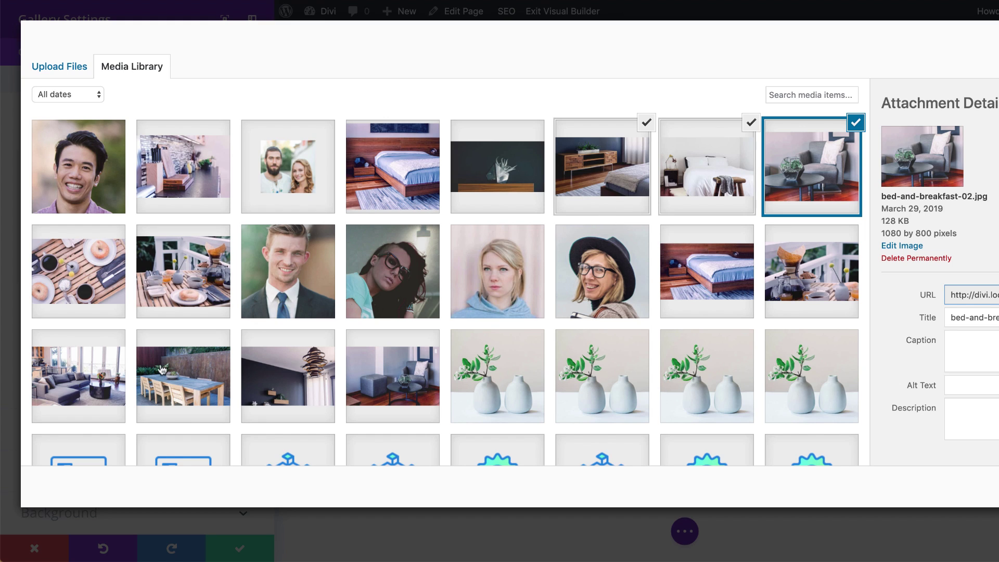
left_click(183, 271)
left_click(78, 278)
left_click(394, 178)
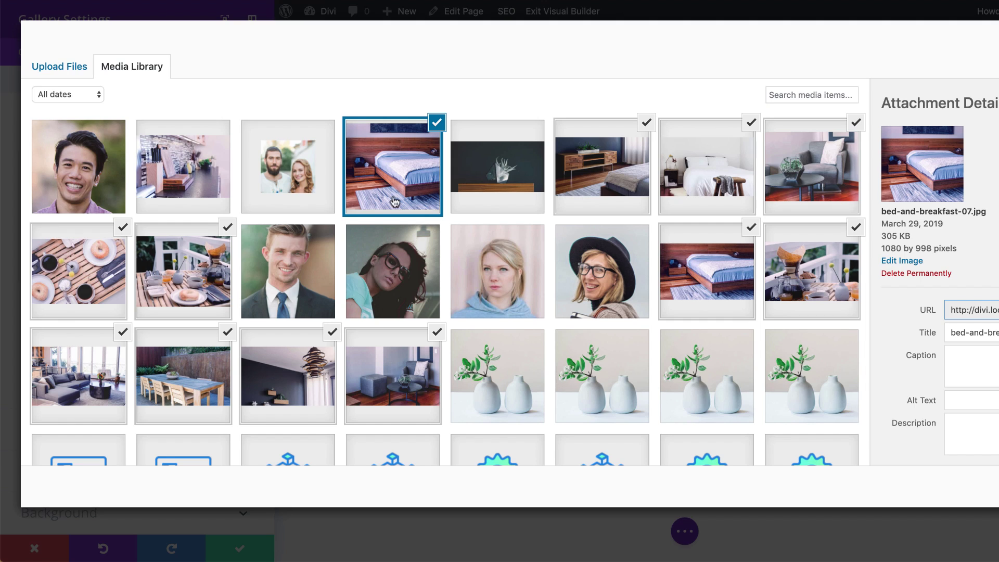
left_click(996, 486)
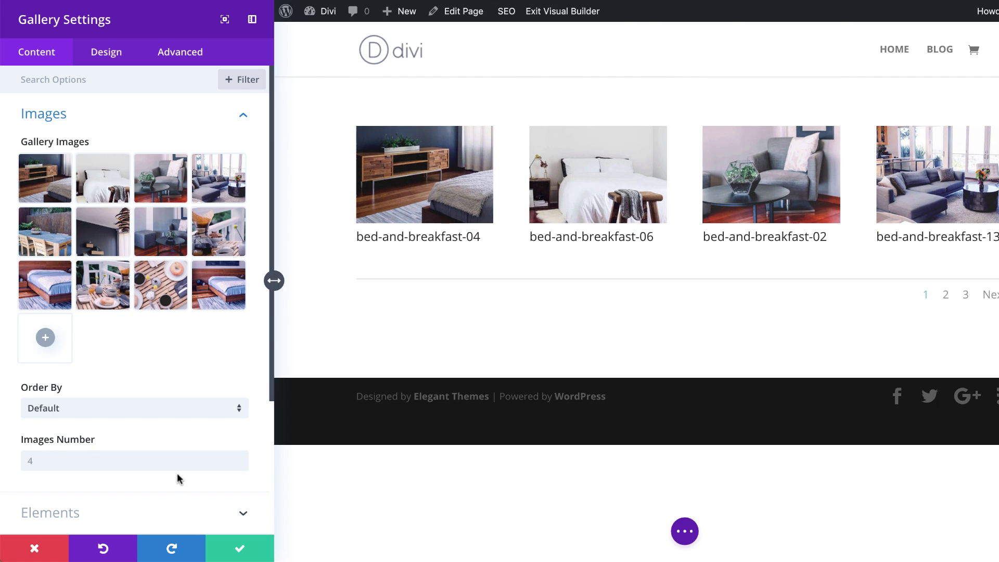
- Set the gallery's images number to 12 and look over the resulting grid
left_click(53, 460)
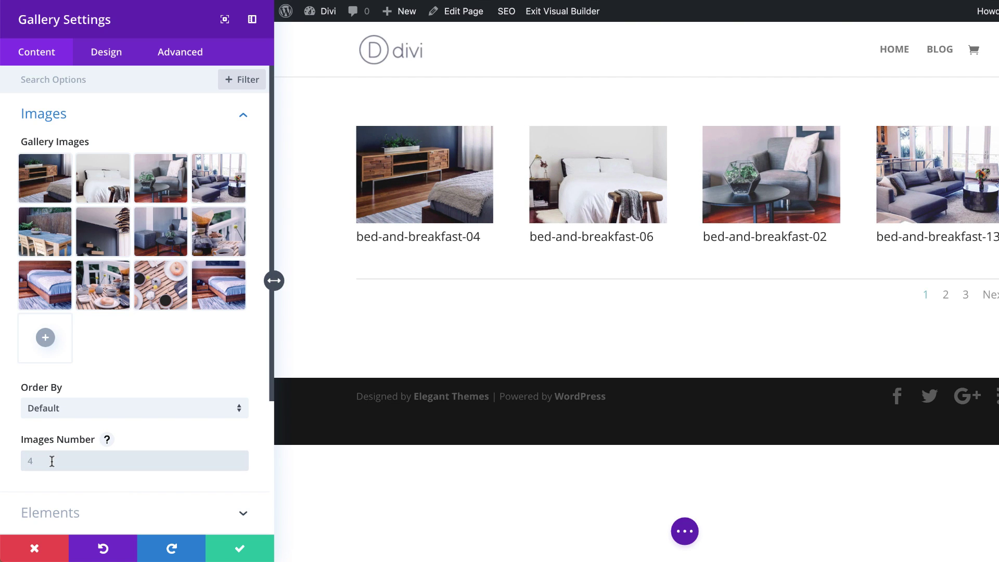
type("12")
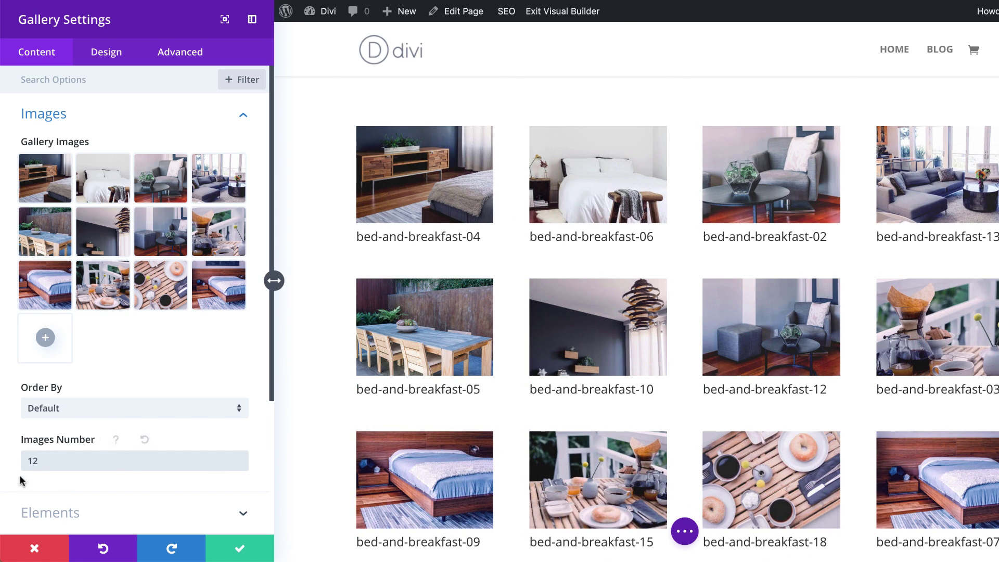
scroll(526, 250, "down", 3)
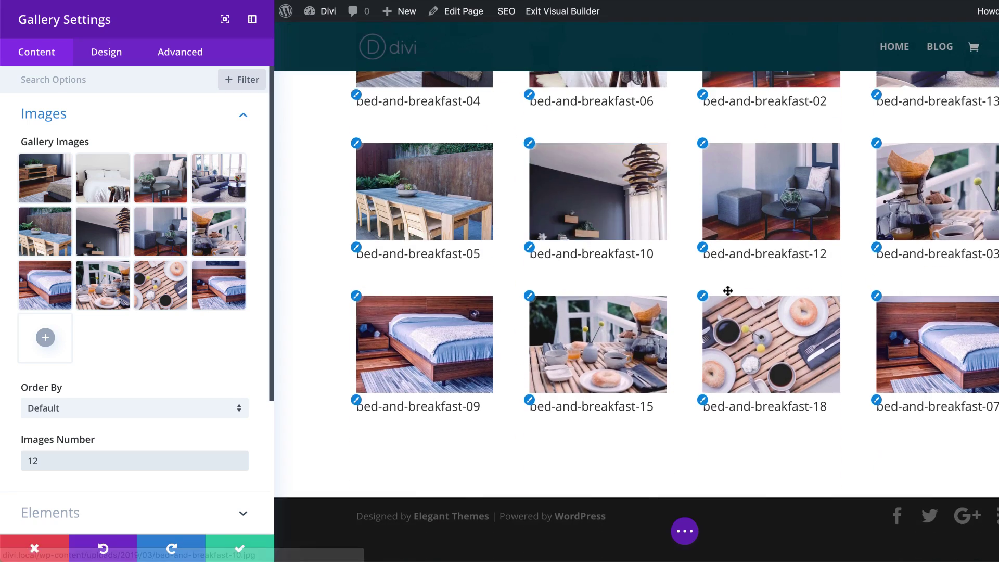
scroll(724, 290, "up", 3)
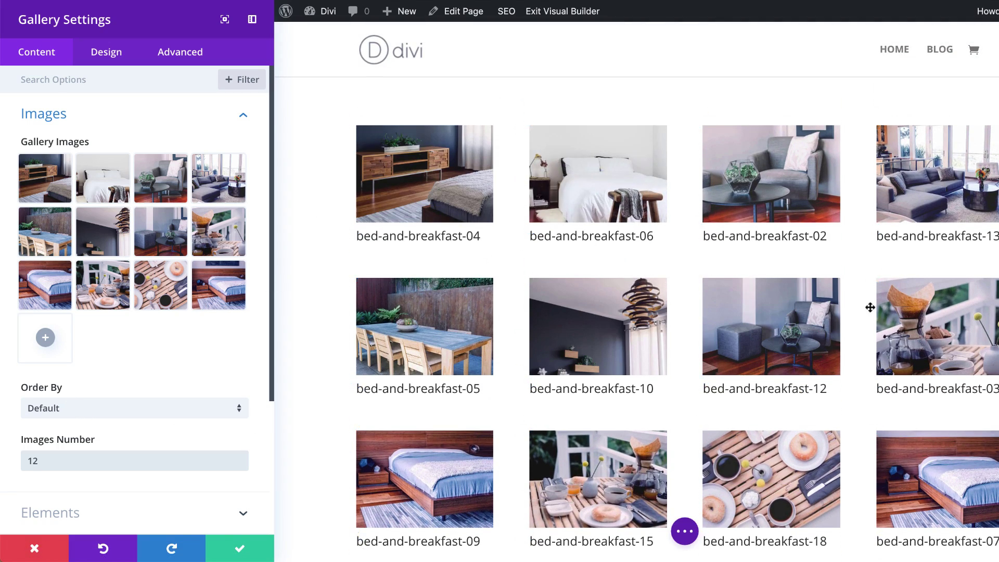
- Turn off the gallery's title and caption and its pagination, and save the module settings
scroll(130, 495, "down", 2)
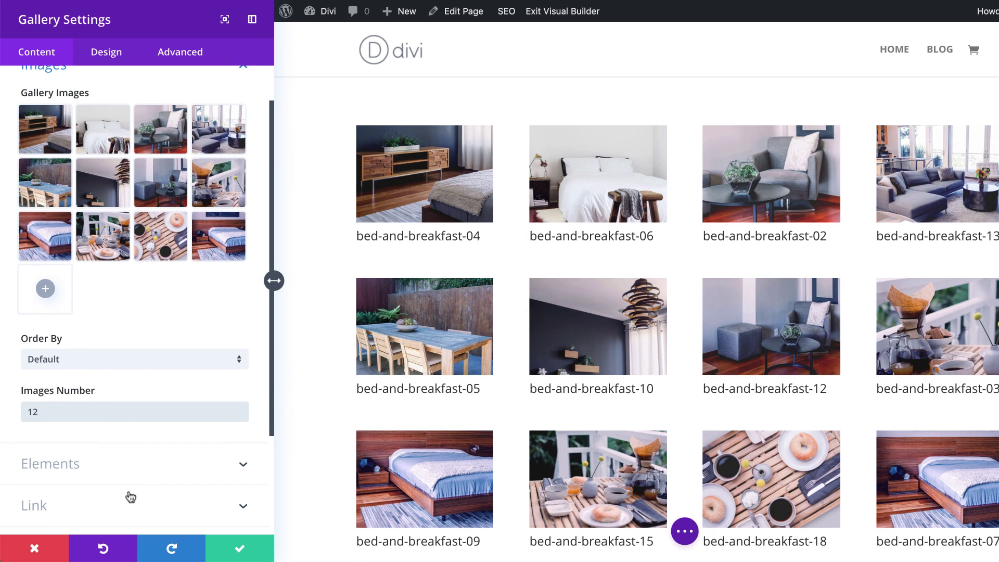
scroll(114, 493, "down", 1)
left_click(50, 419)
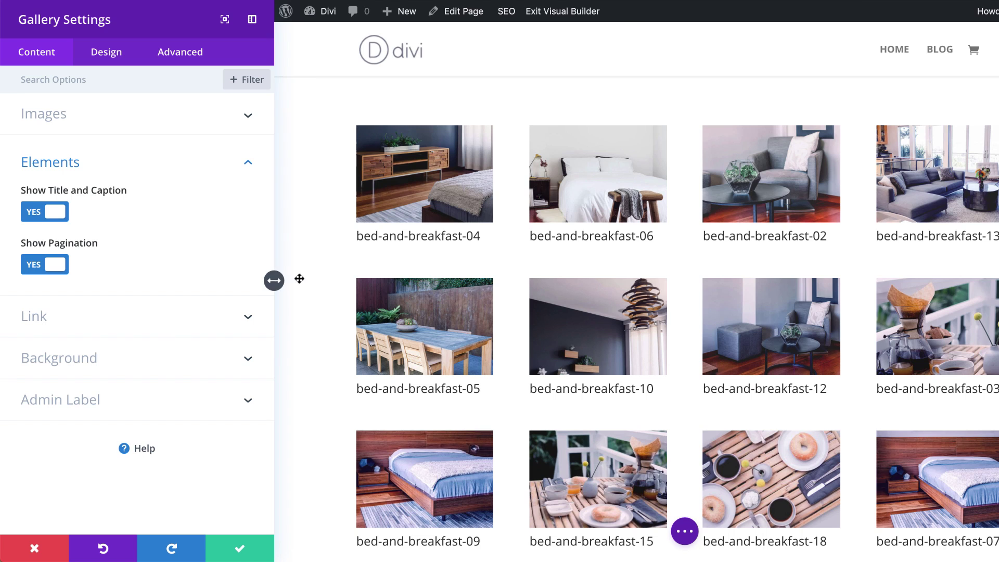
left_click(35, 215)
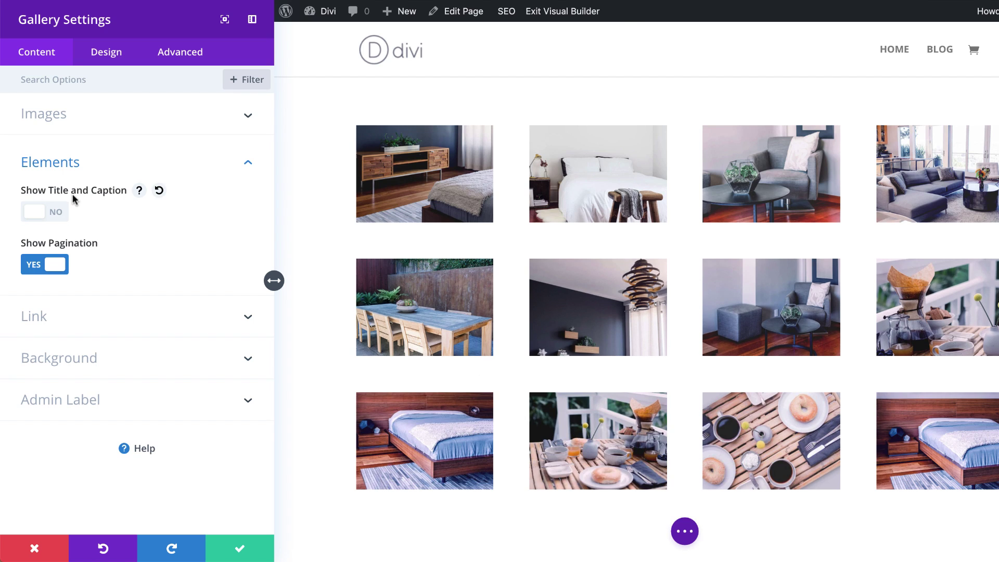
left_click(32, 269)
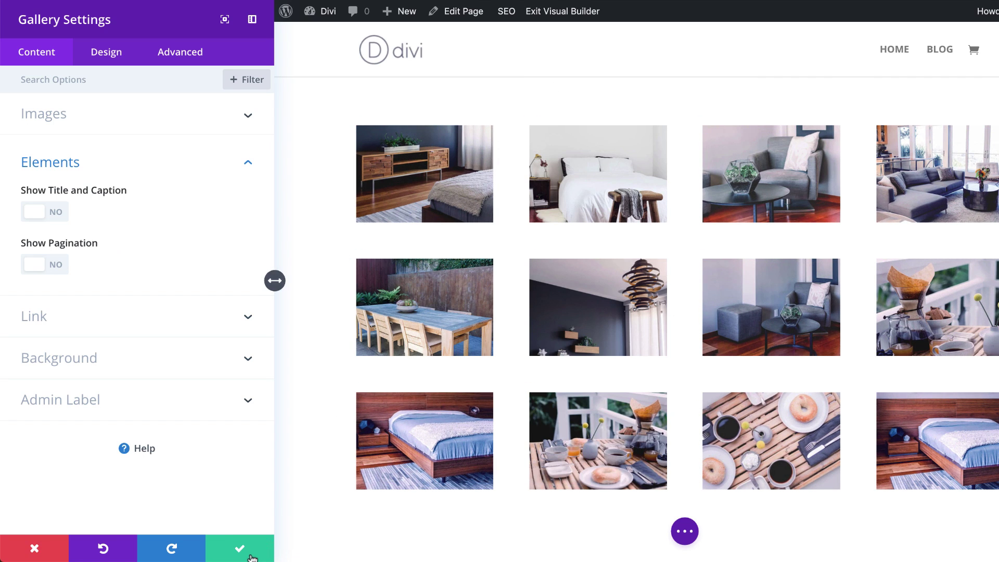
left_click(240, 552)
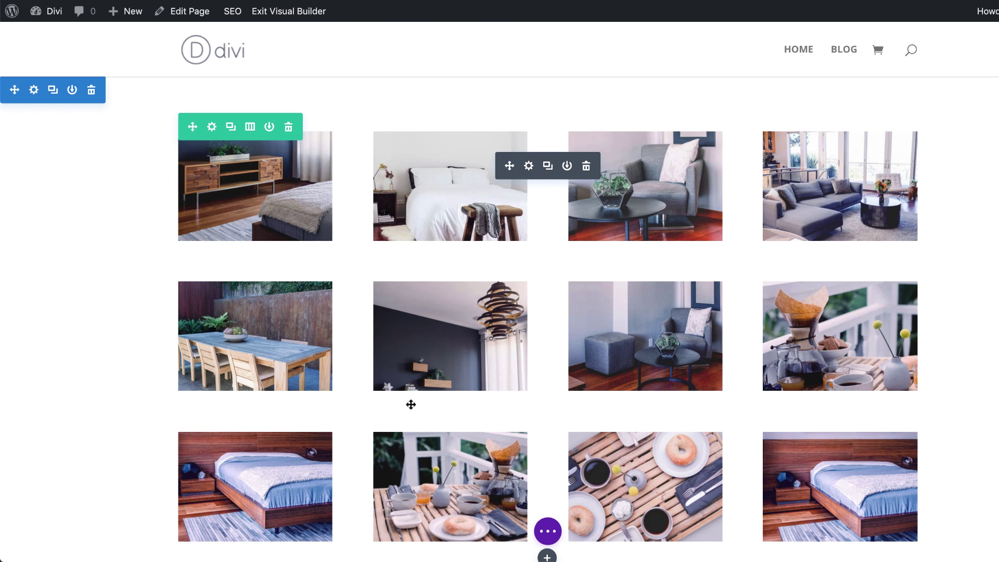
- Make the row that holds the gallery fullwidth in its sizing settings
left_click(212, 127)
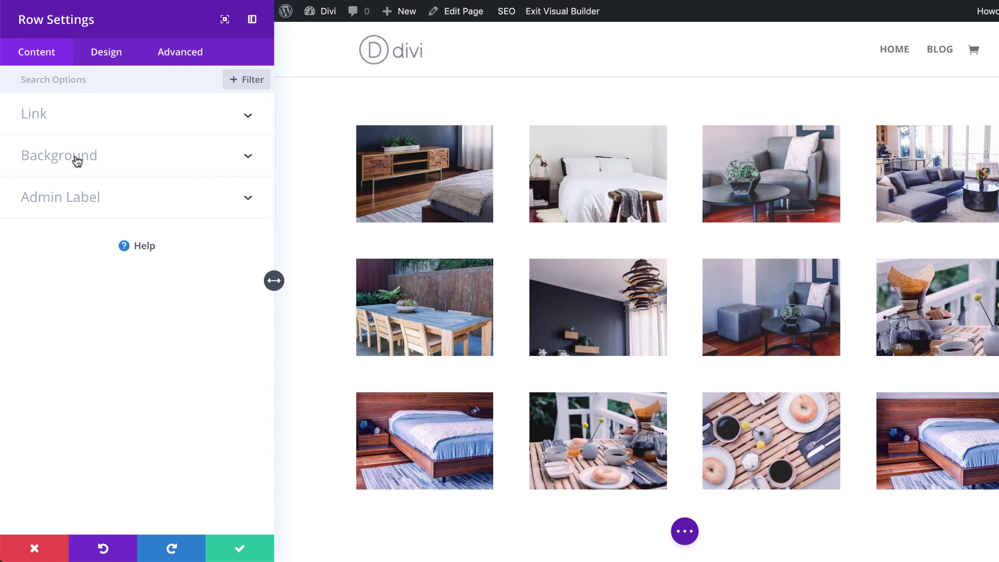
left_click(120, 54)
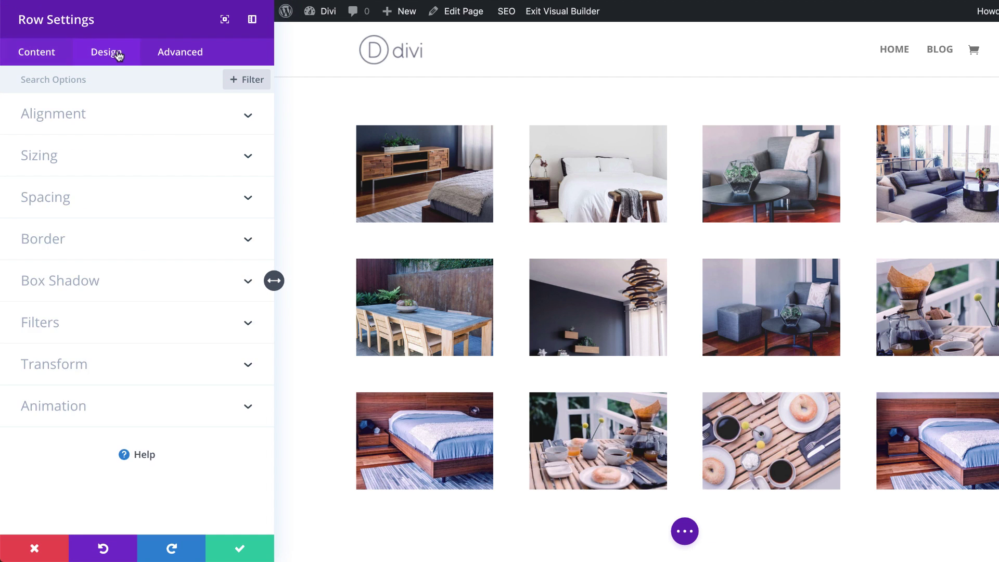
left_click(49, 156)
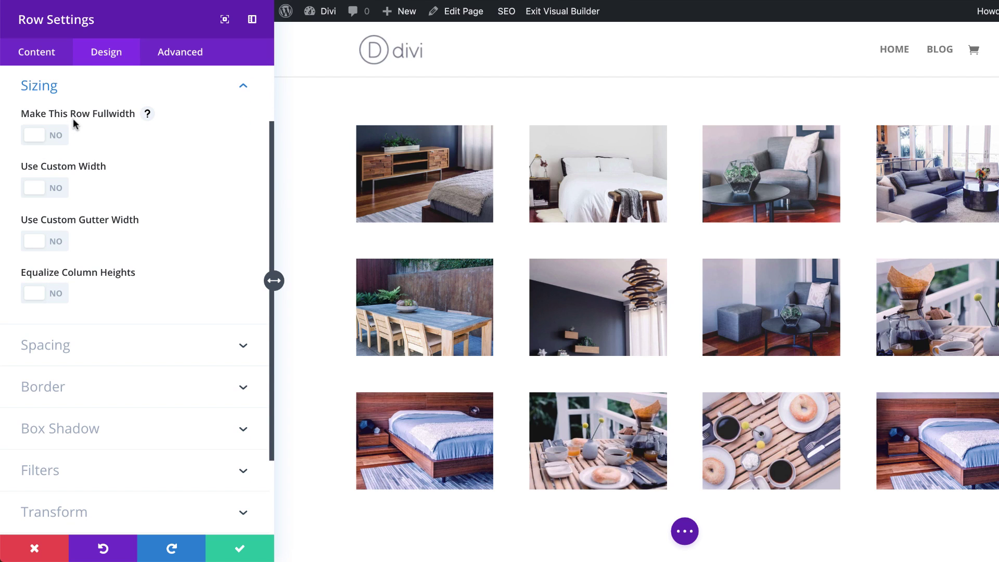
left_click(61, 136)
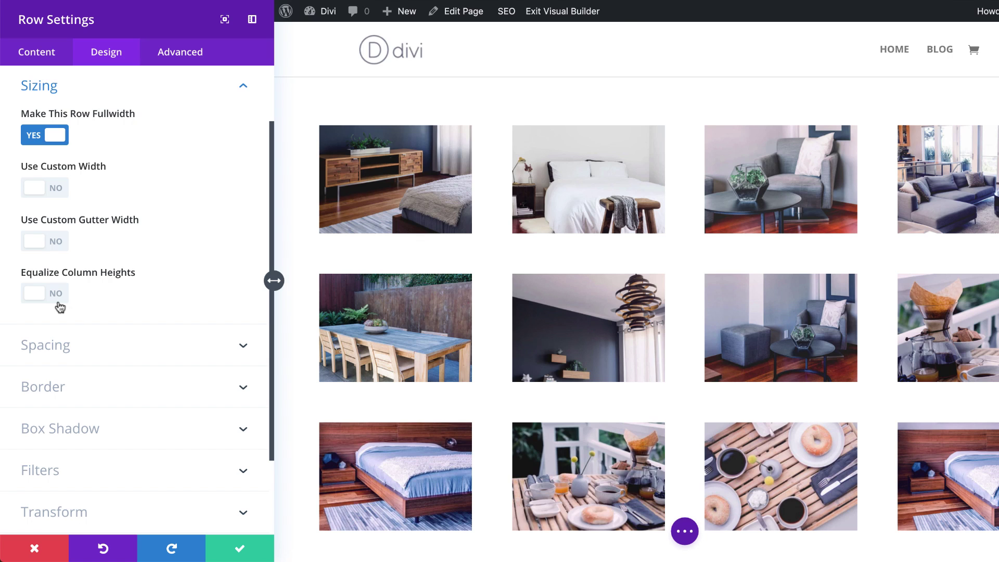
- Enable a custom gutter width for the row, compare widths 2 and 1, keep 1, and save the row settings
left_click(58, 246)
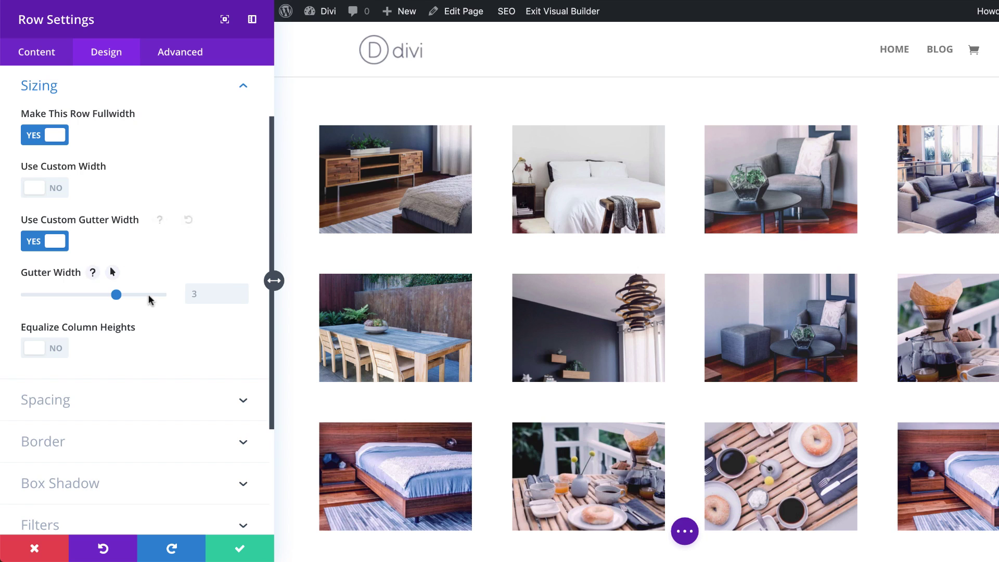
left_click_drag(115, 295, 92, 296)
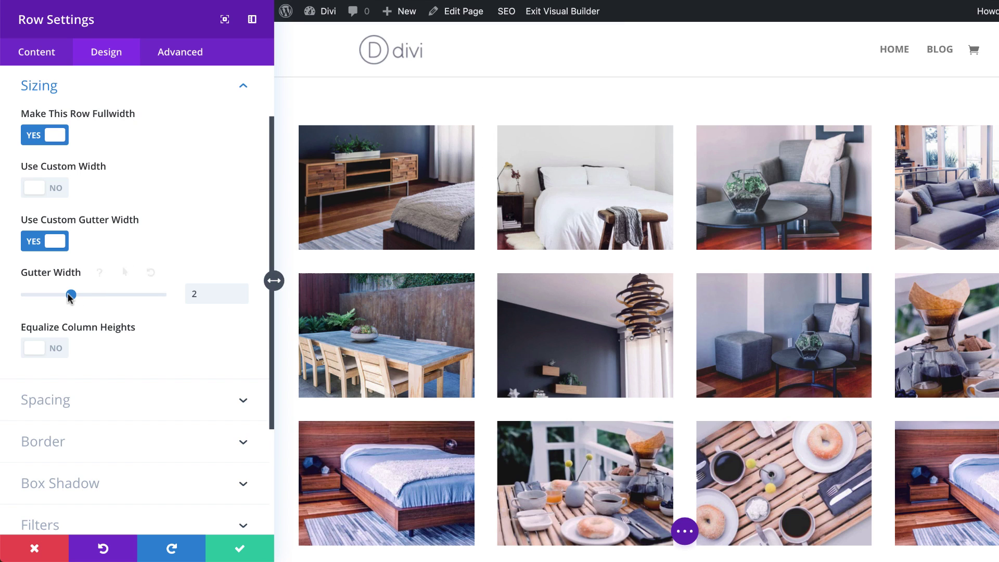
left_click_drag(72, 294, 40, 299)
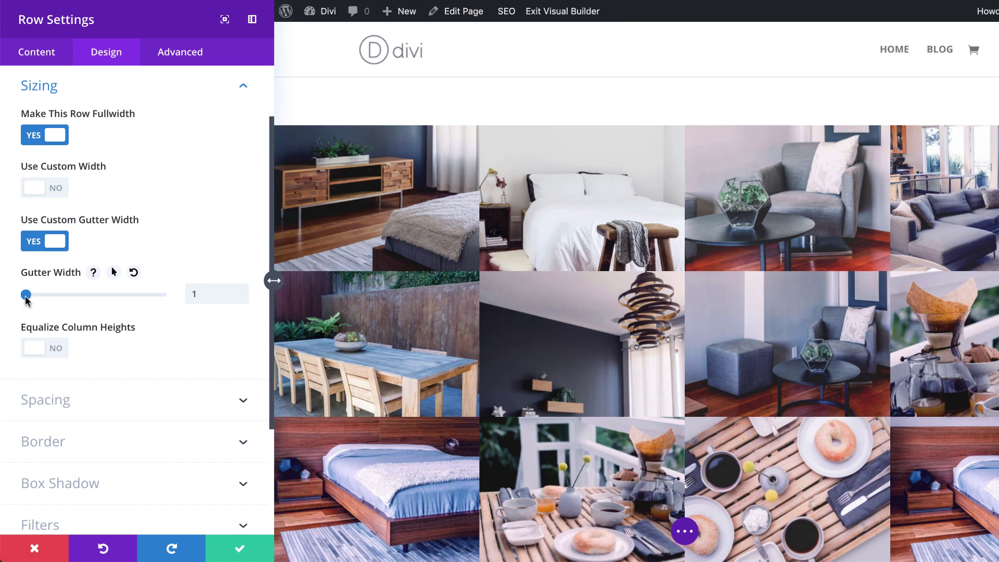
left_click_drag(43, 295, 55, 296)
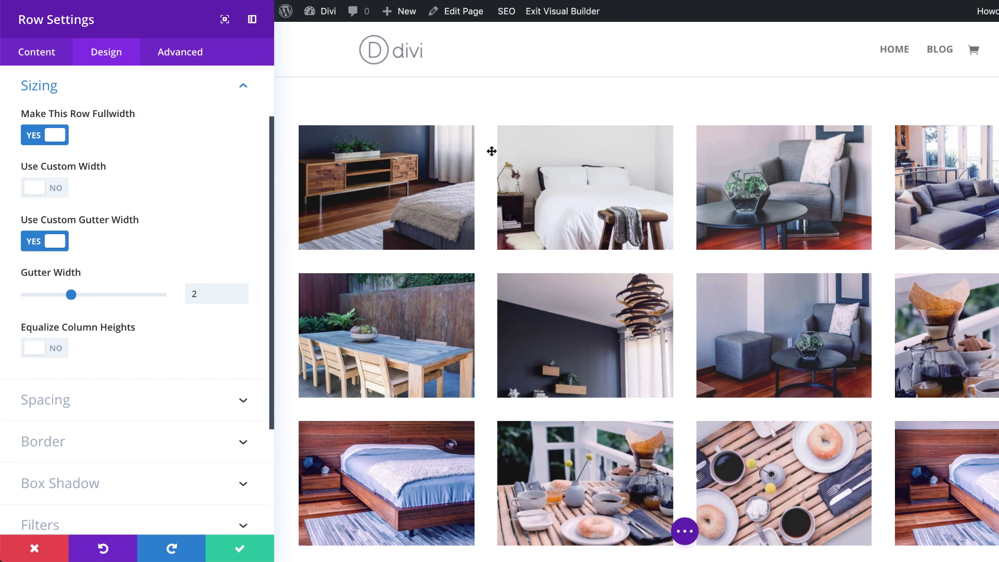
left_click_drag(71, 296, 26, 297)
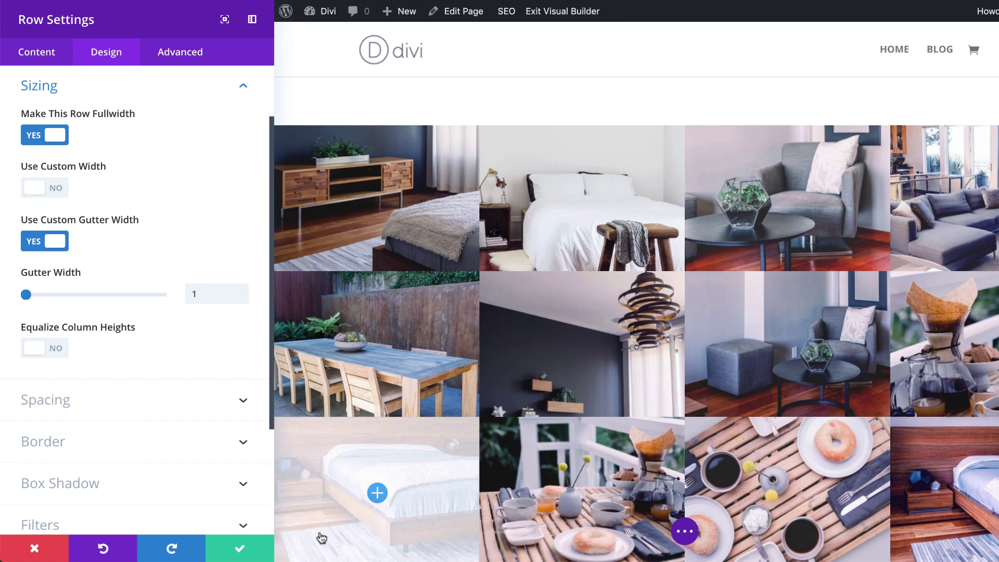
left_click(239, 548)
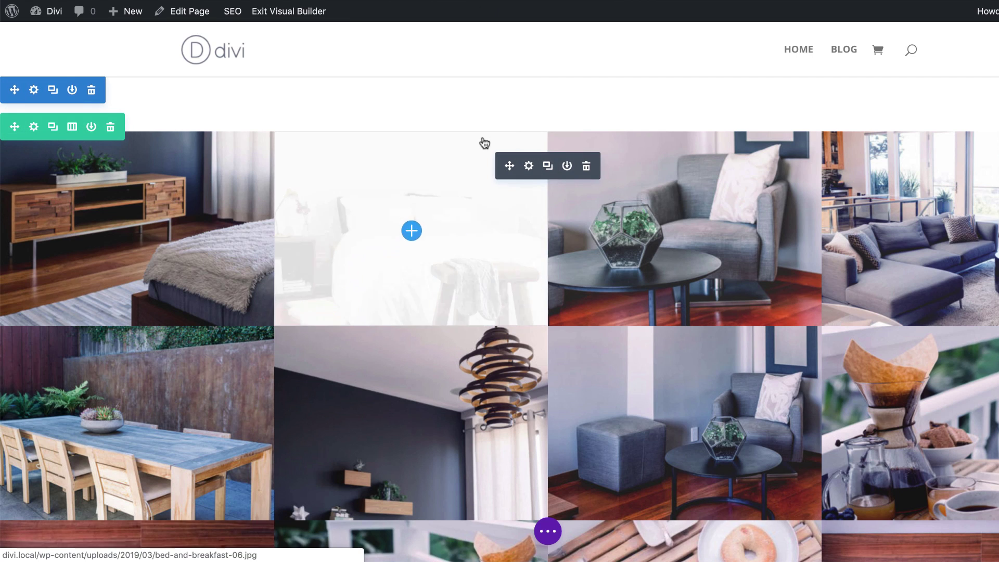
- Give the gallery images a 4px border in the Gallery module's design settings
left_click(529, 167)
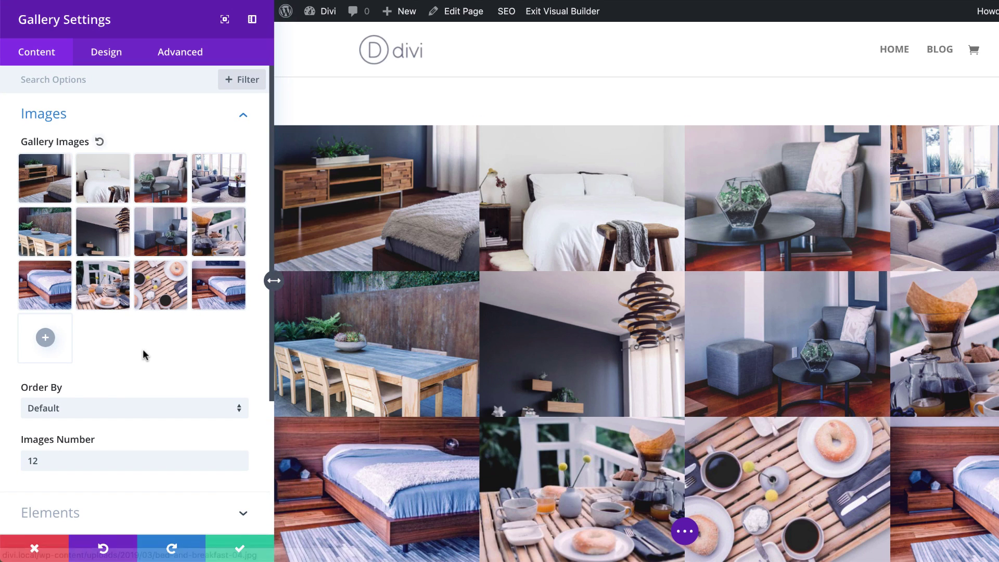
left_click(111, 57)
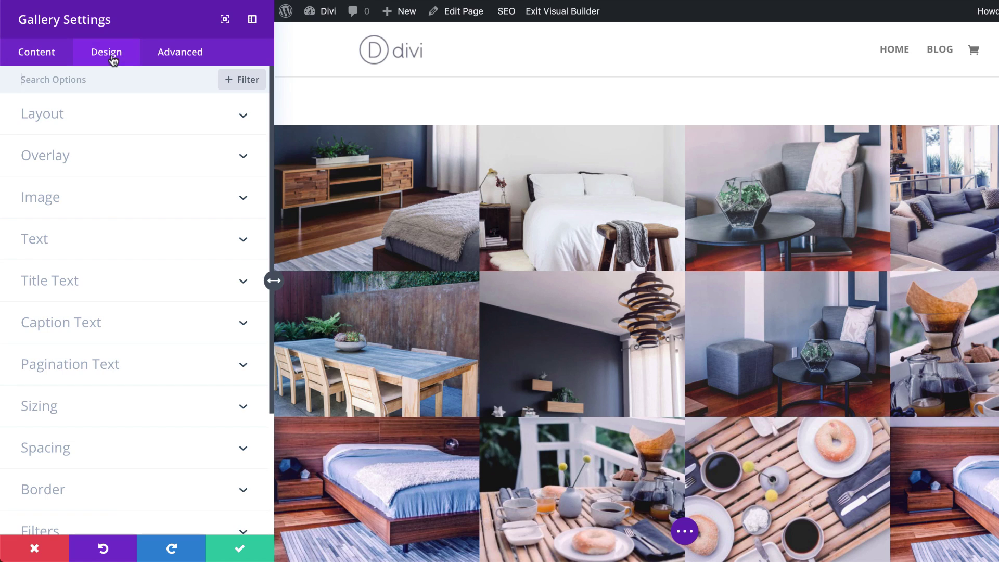
scroll(120, 334, "down", 2)
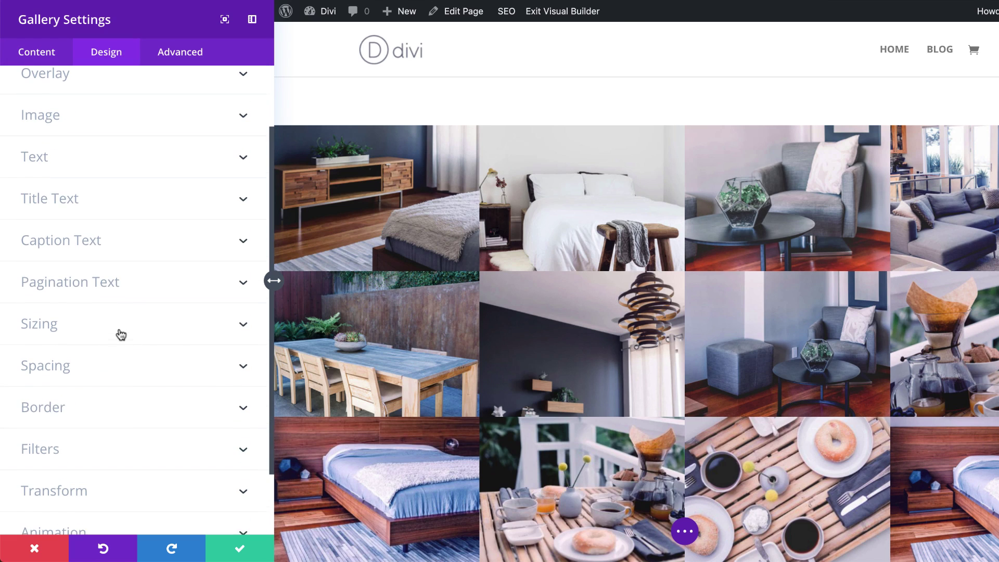
left_click(43, 402)
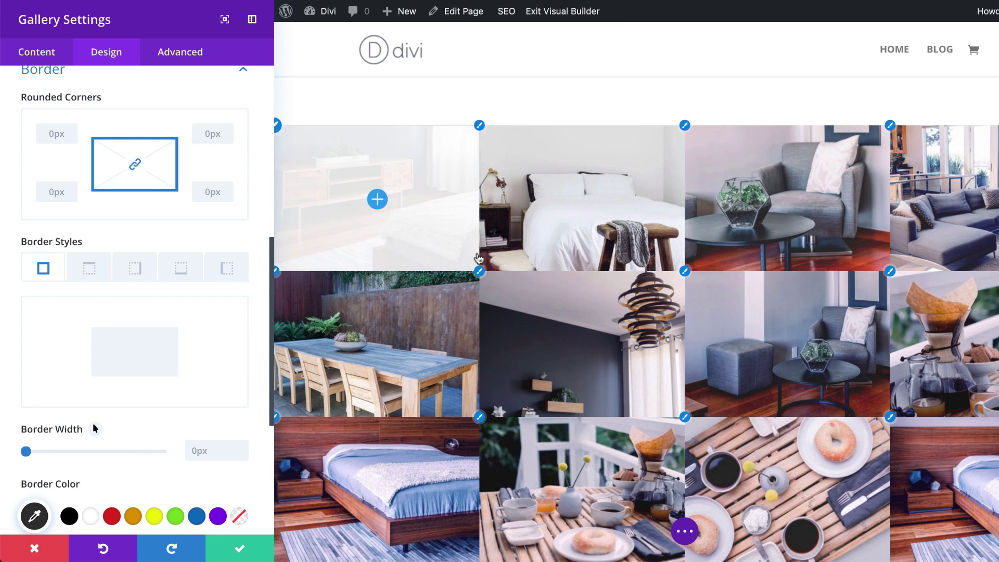
mouse_move(26, 452)
left_mouse_down()
mouse_move(72, 454)
mouse_move(37, 456)
left_mouse_up()
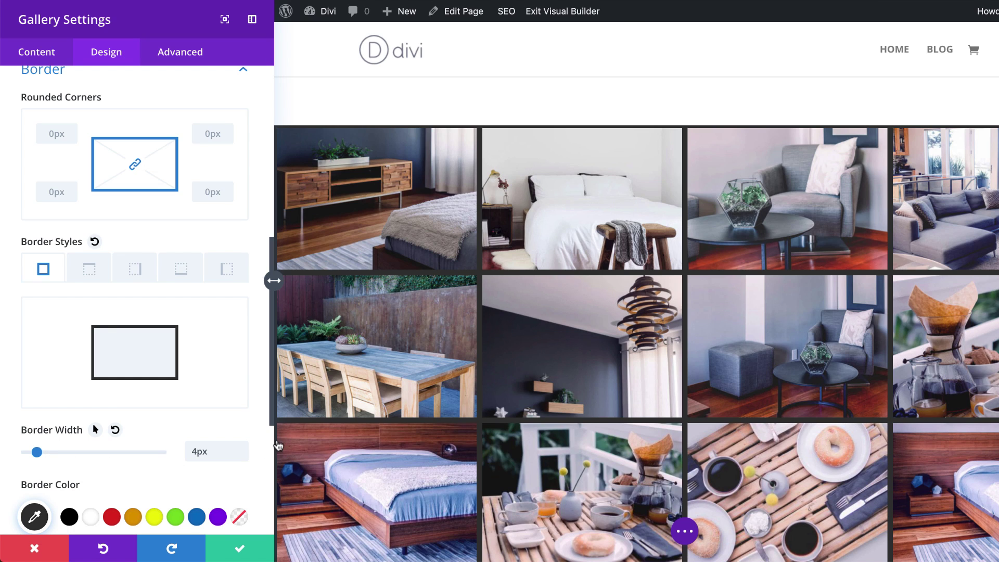
- Try a transparent border color on the gallery images, and set the border to white with a 2px width
scroll(244, 487, "down", 2)
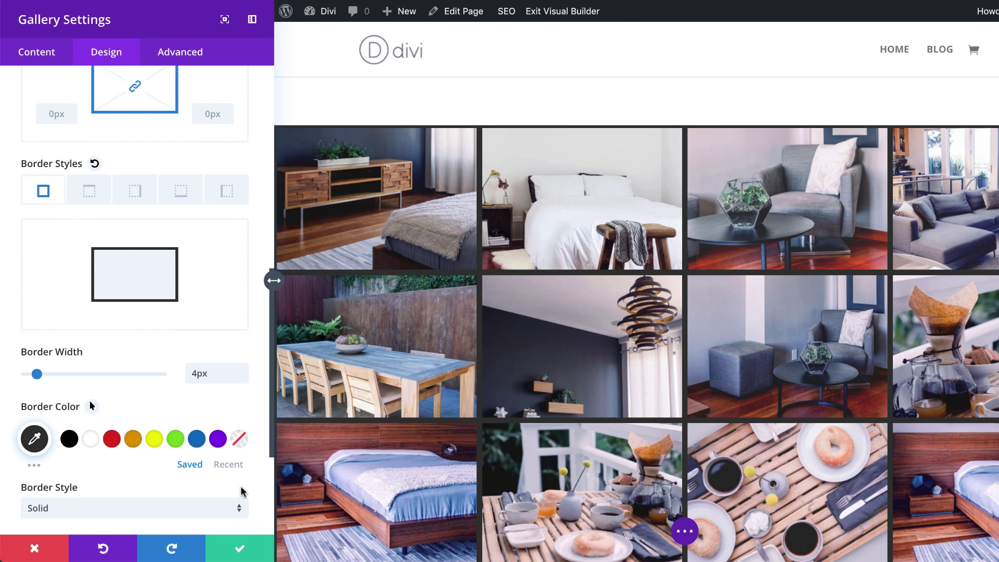
scroll(241, 492, "down", 1)
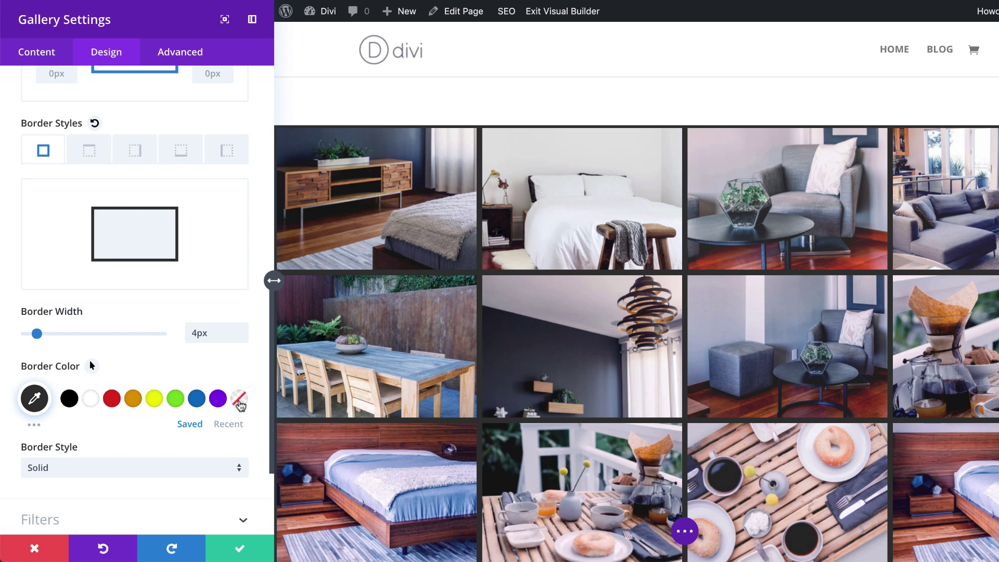
left_click(239, 400)
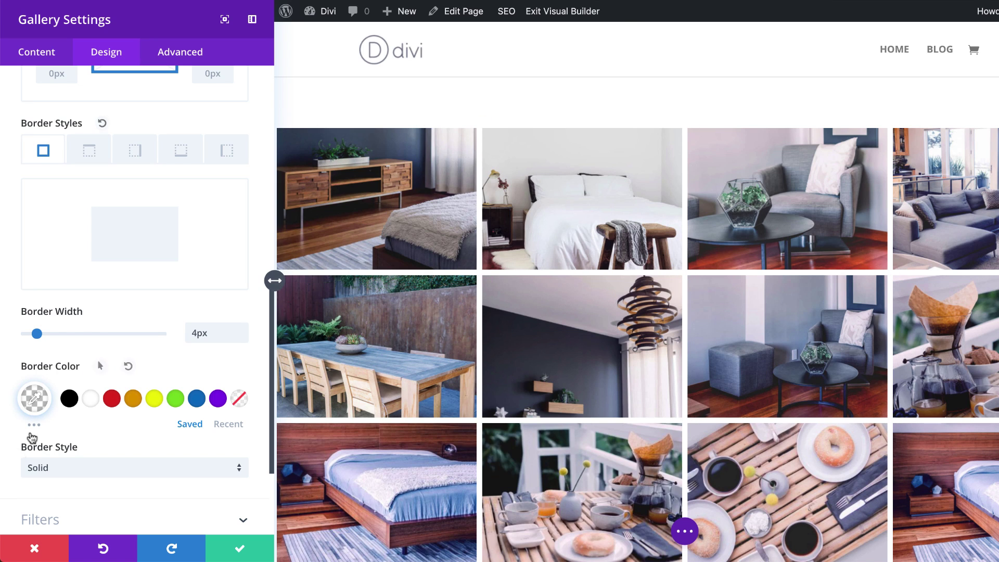
left_click(90, 399)
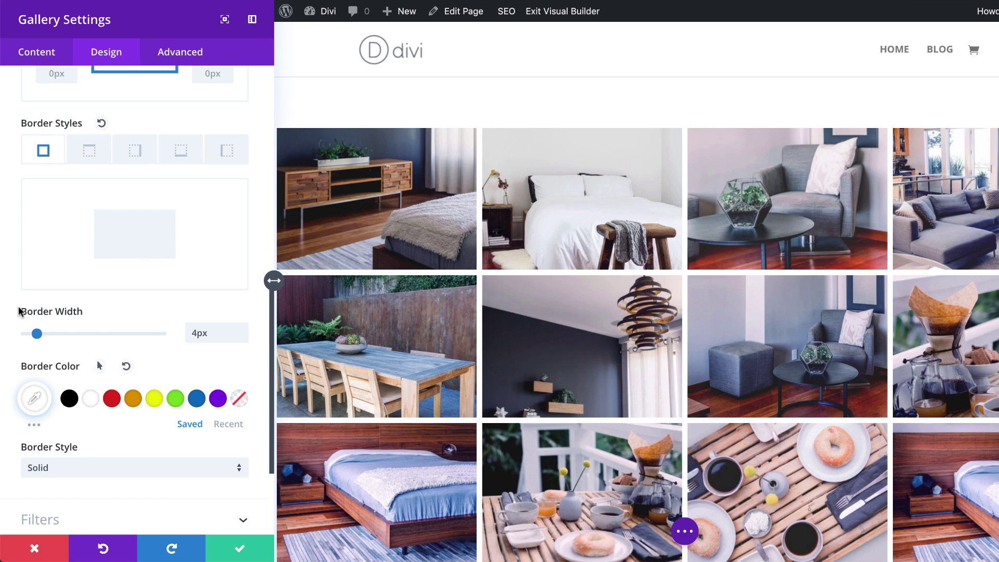
left_click_drag(35, 334, 32, 336)
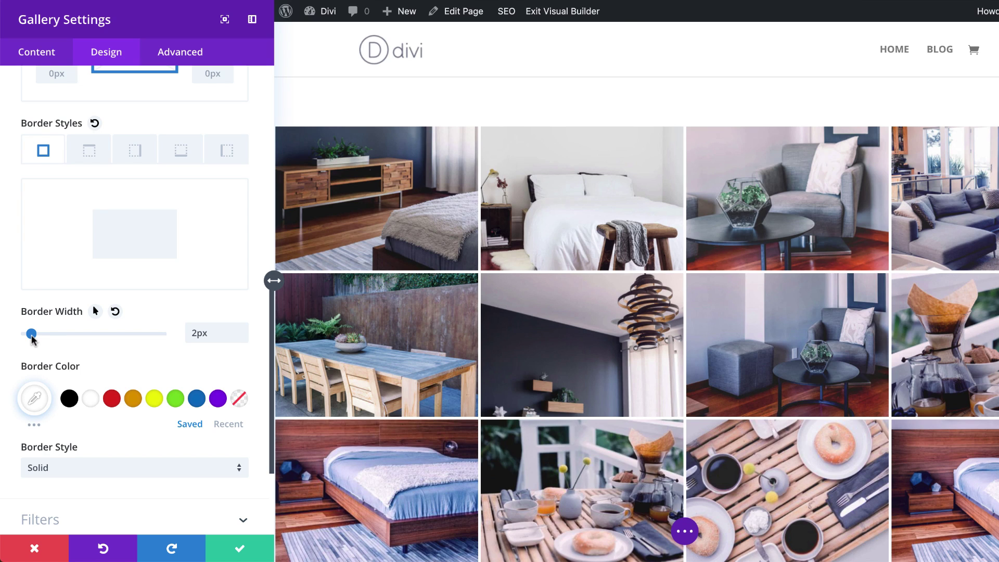
- Try a 3px border width on the gallery images, and remove the border by setting the width to 0px
mouse_move(32, 336)
left_mouse_down()
mouse_move(91, 333)
mouse_move(36, 349)
left_mouse_up()
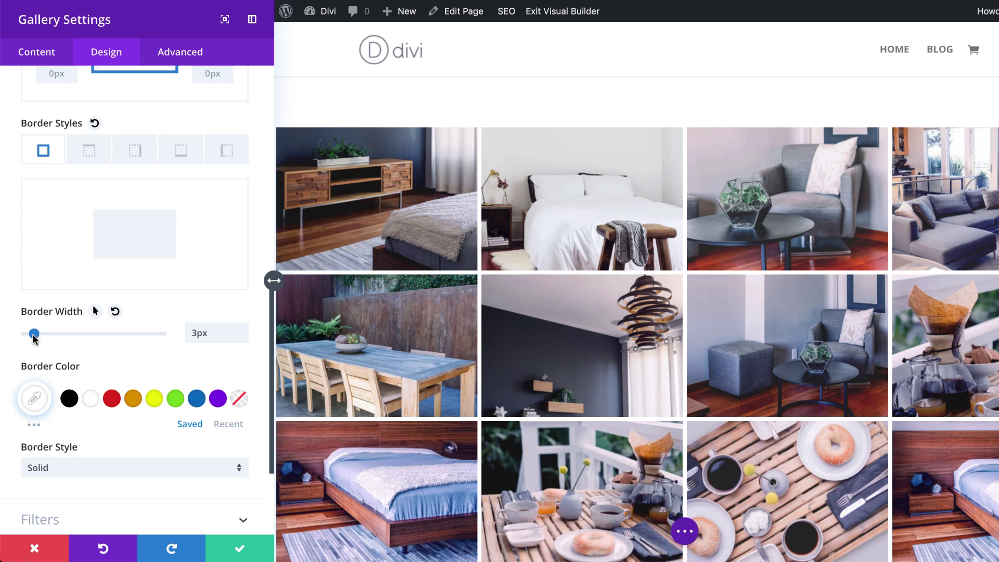
left_click_drag(28, 333, 1, 338)
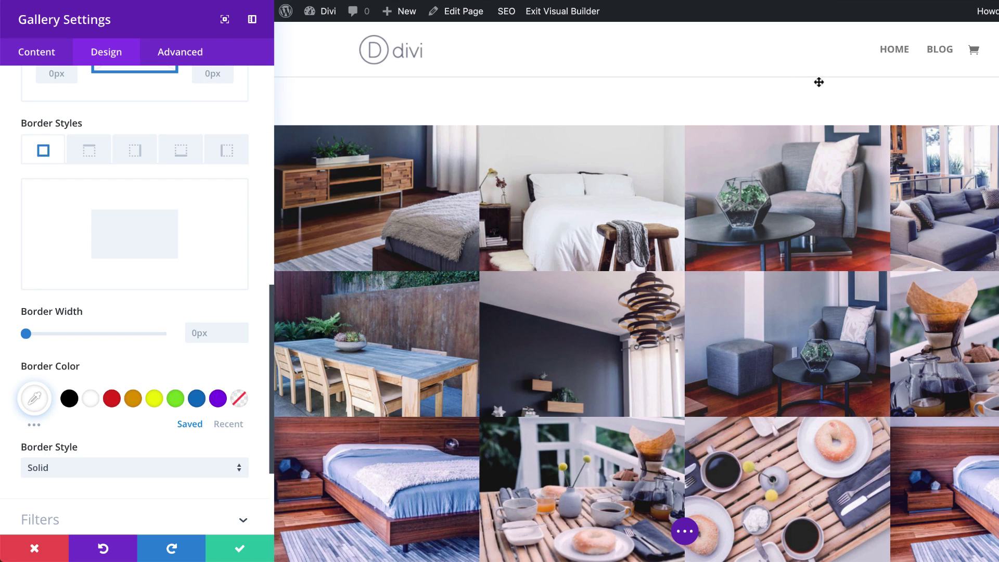
- Add the custom CSS rule "padding: 2vw" to the Gallery Item element of the gallery module
left_click(187, 54)
left_click(126, 156)
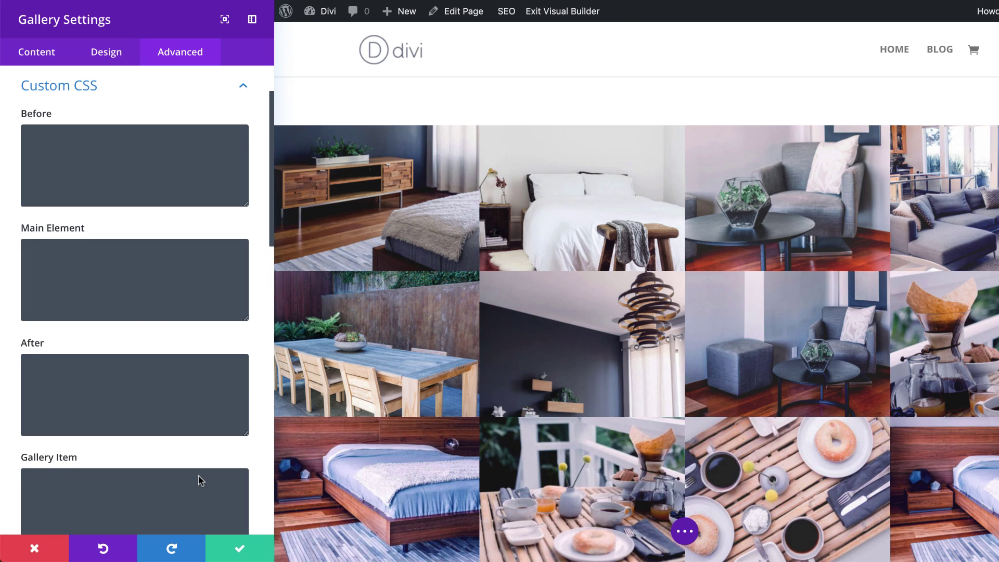
scroll(200, 480, "down", 4)
left_click(43, 376)
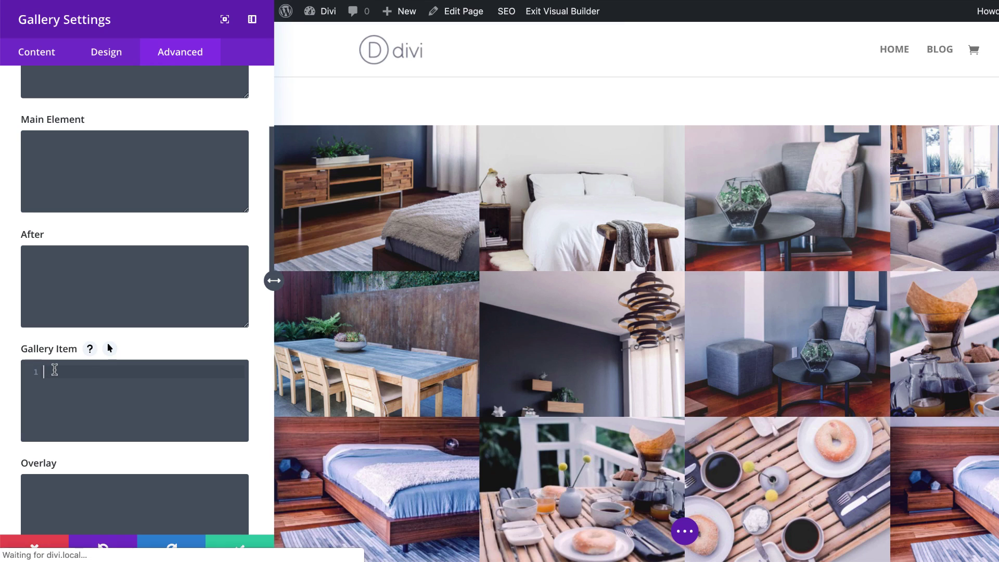
type("padding: 2vw")
key("Return")
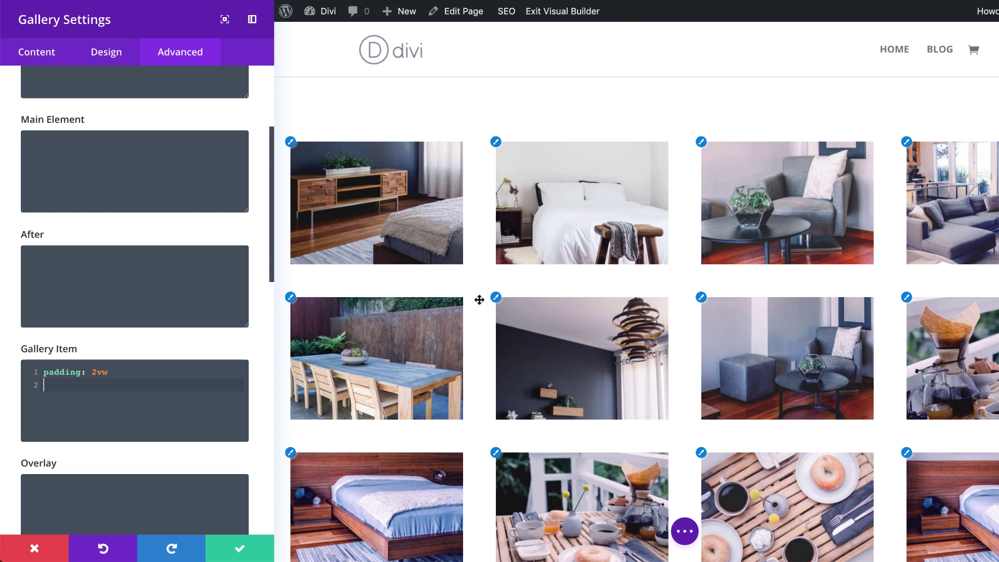
- Reduce the padding in the Gallery Item custom CSS to 1vw
left_click(97, 371)
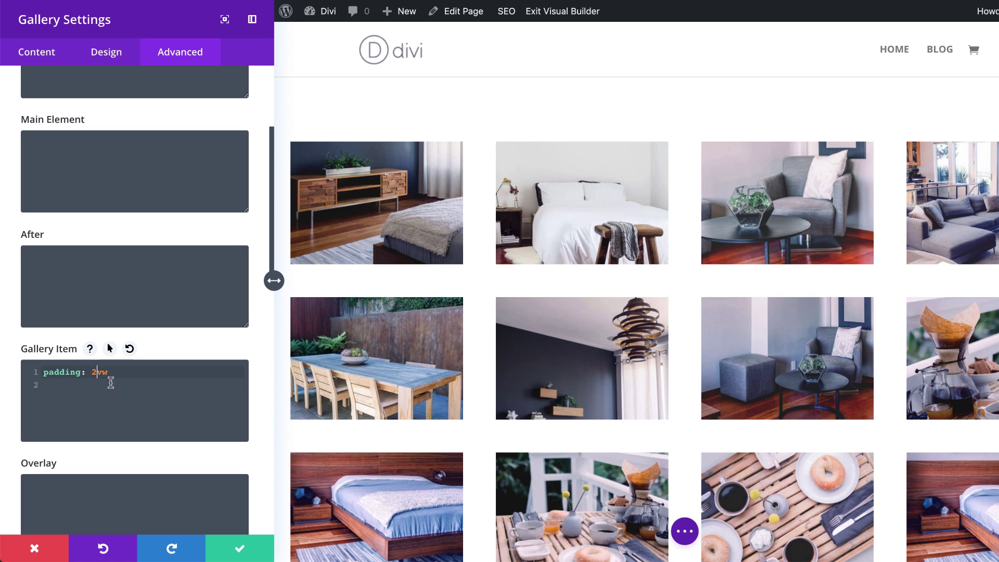
key("BackSpace")
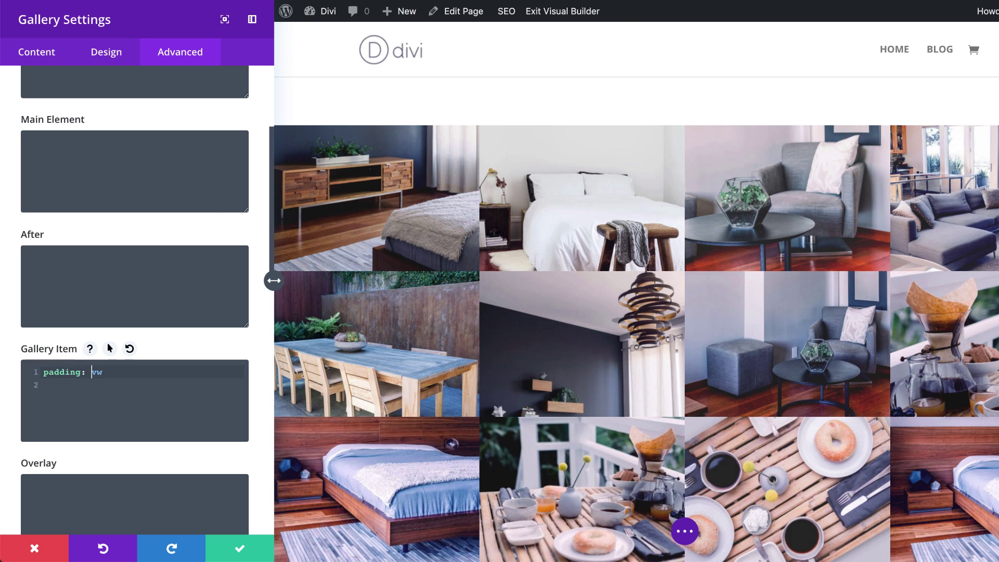
type("1")
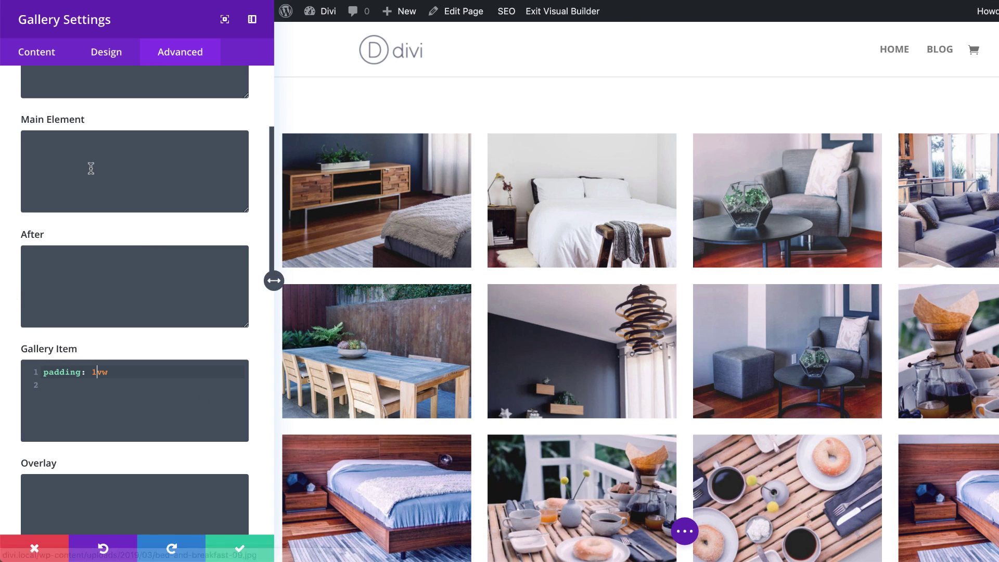
- Give the gallery module 2vw custom padding on the top, bottom, left and right, and save the module settings
left_click(108, 53)
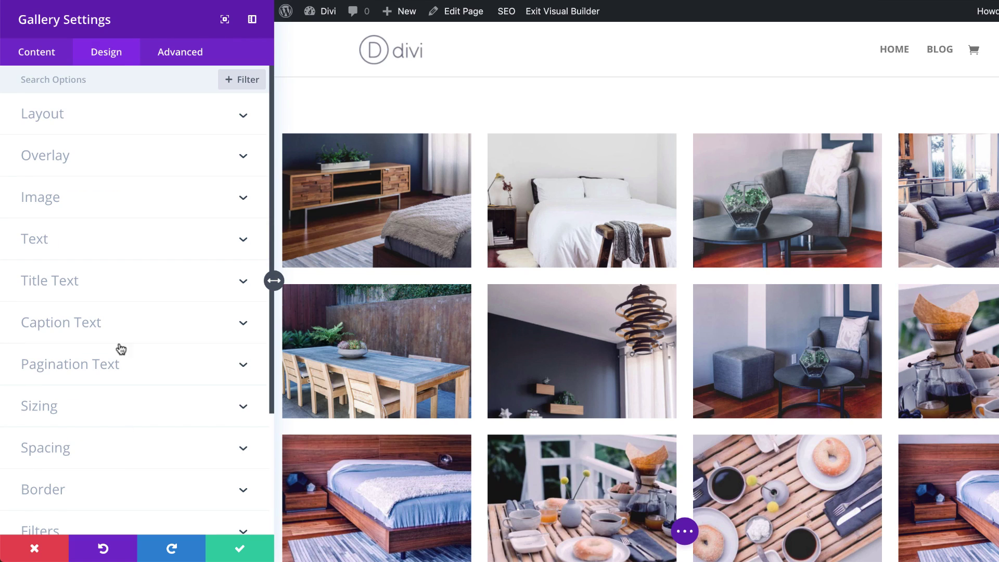
left_click(52, 448)
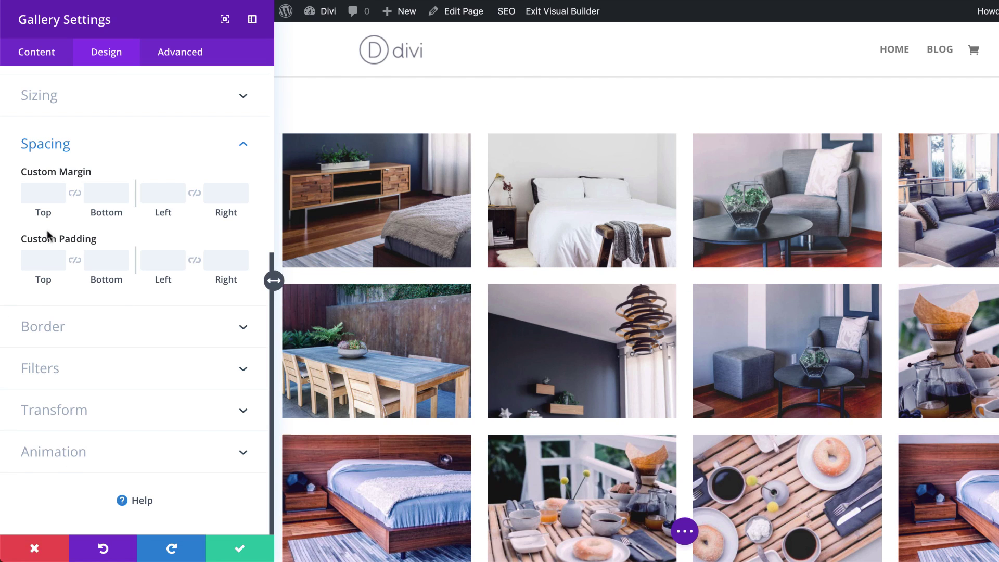
left_click(41, 259)
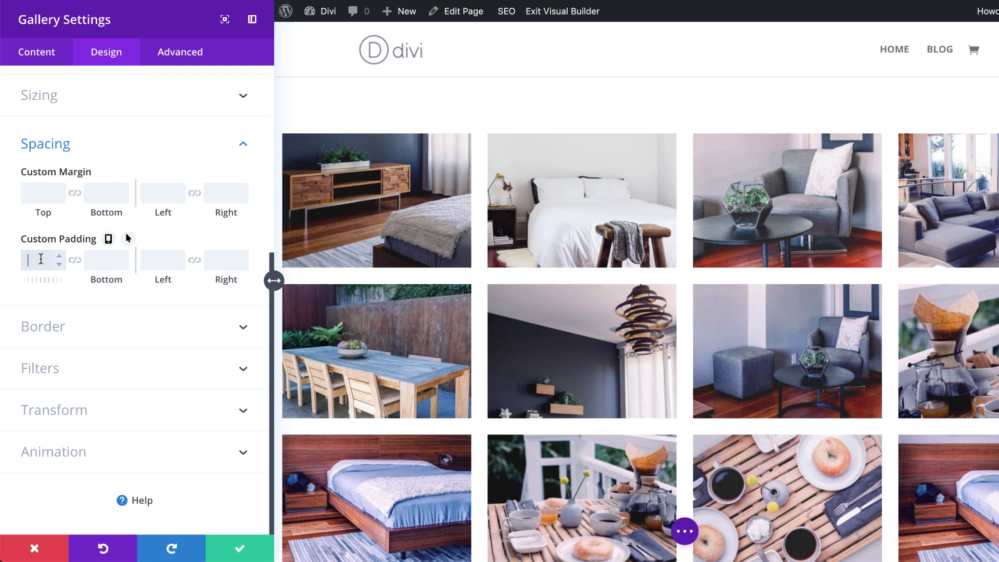
type("2vw")
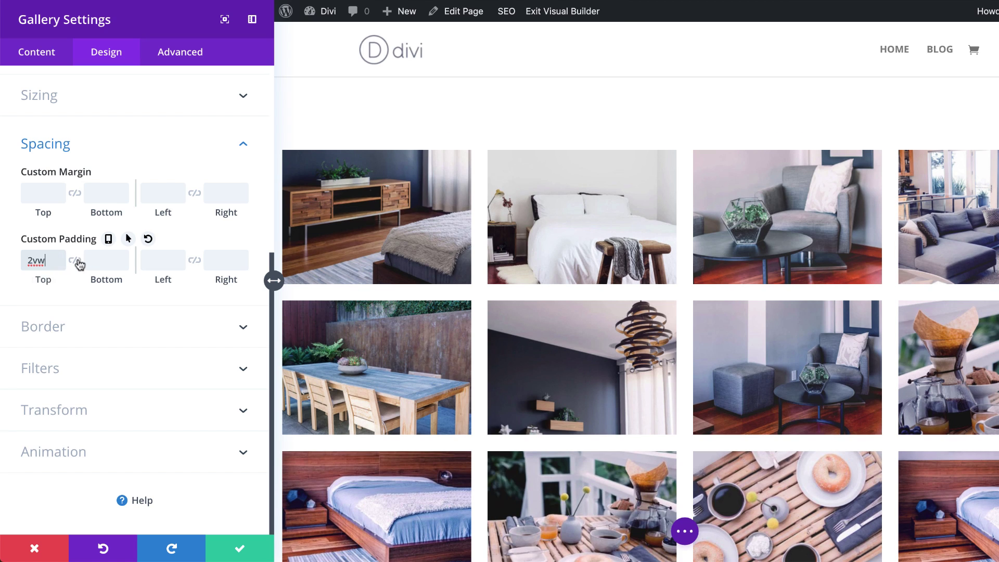
left_click(77, 262)
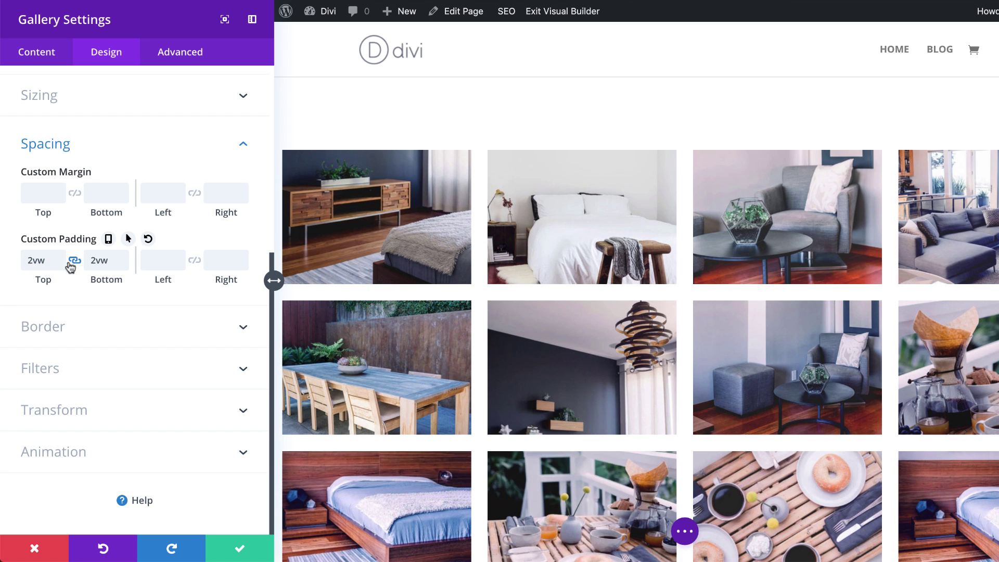
double_click(47, 259)
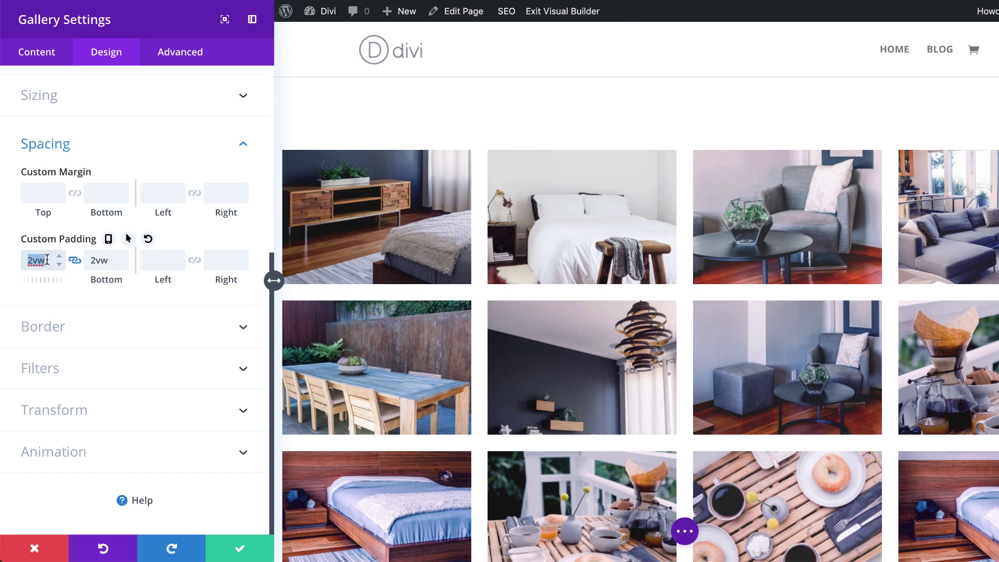
left_click(168, 262)
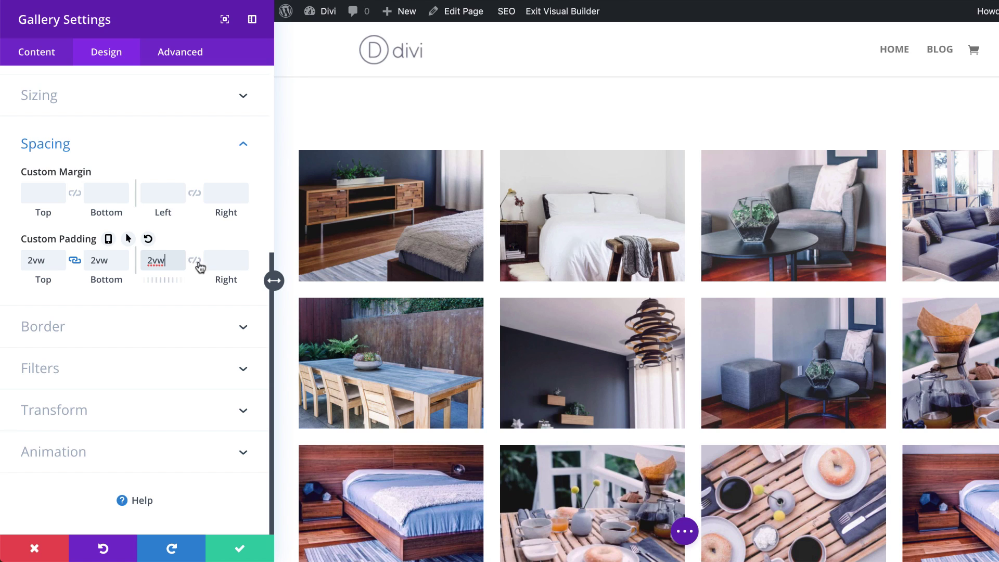
left_click(195, 262)
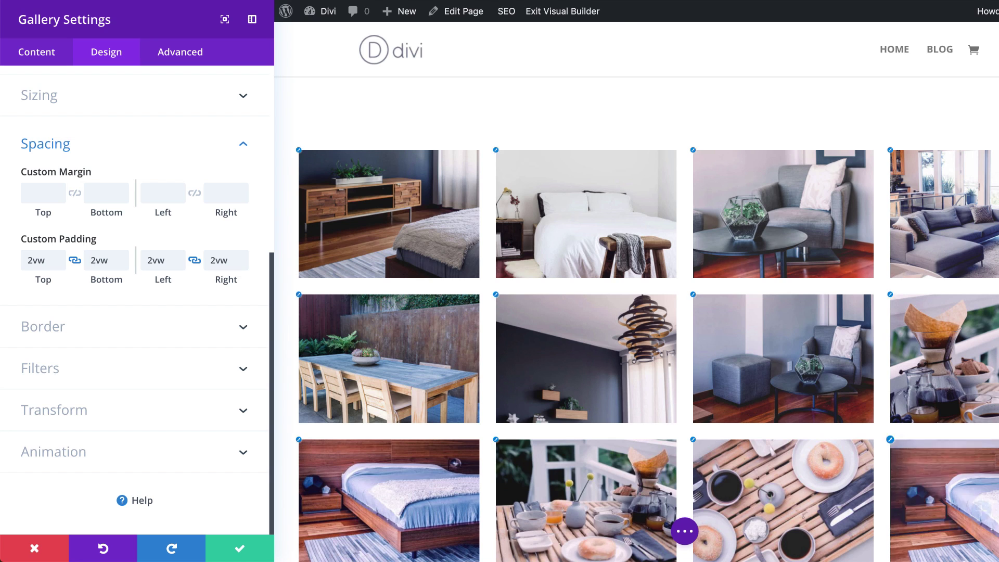
left_click(245, 543)
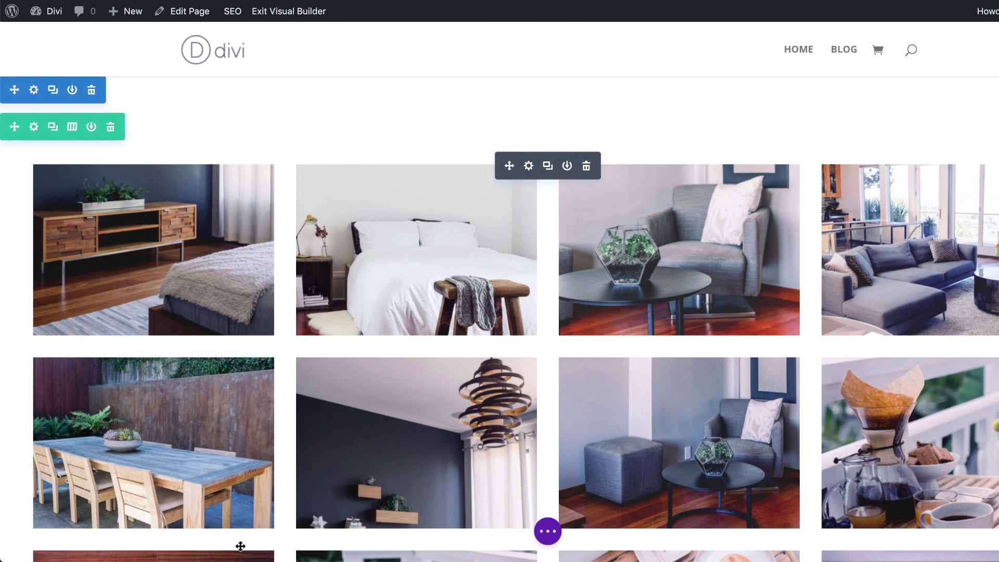
- Set the top and bottom custom padding of the row holding the gallery to 0px, and save the row settings
left_click(34, 127)
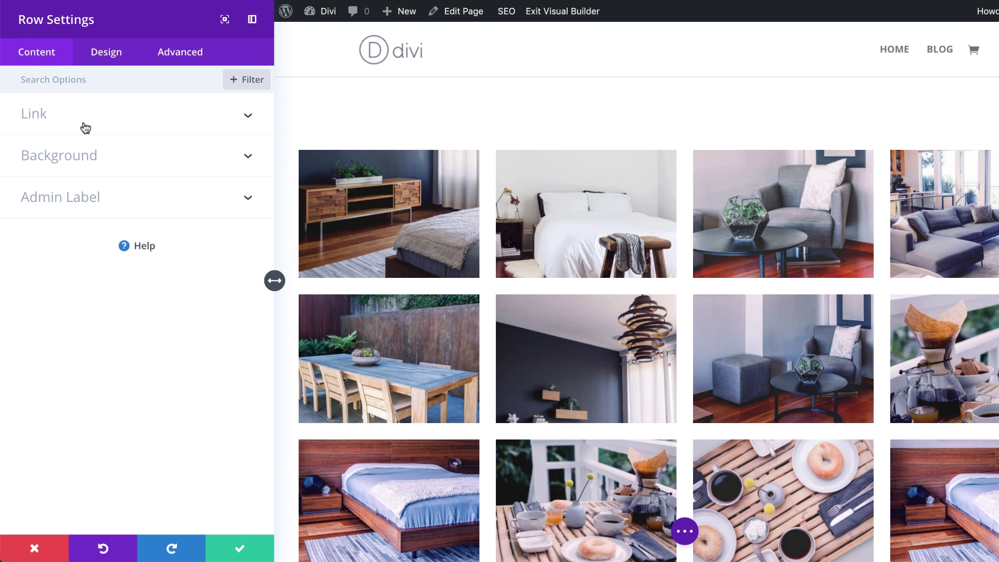
left_click(112, 58)
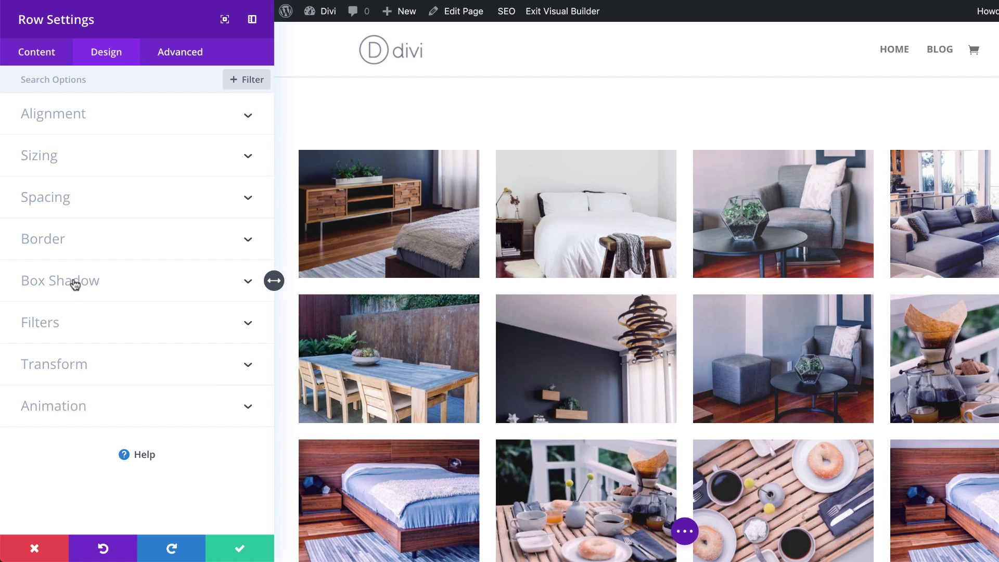
left_click(67, 204)
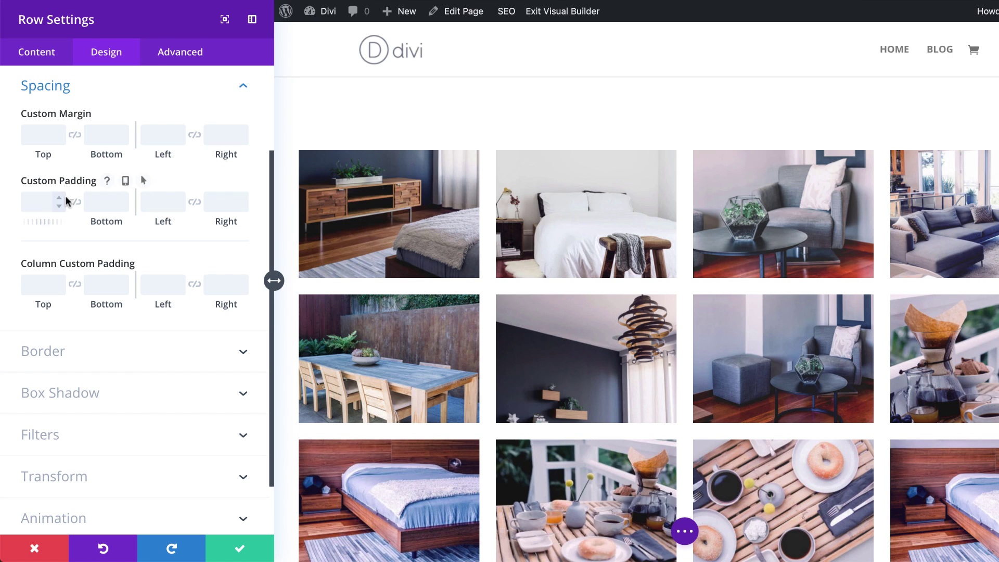
left_click(36, 202)
key("BackSpace")
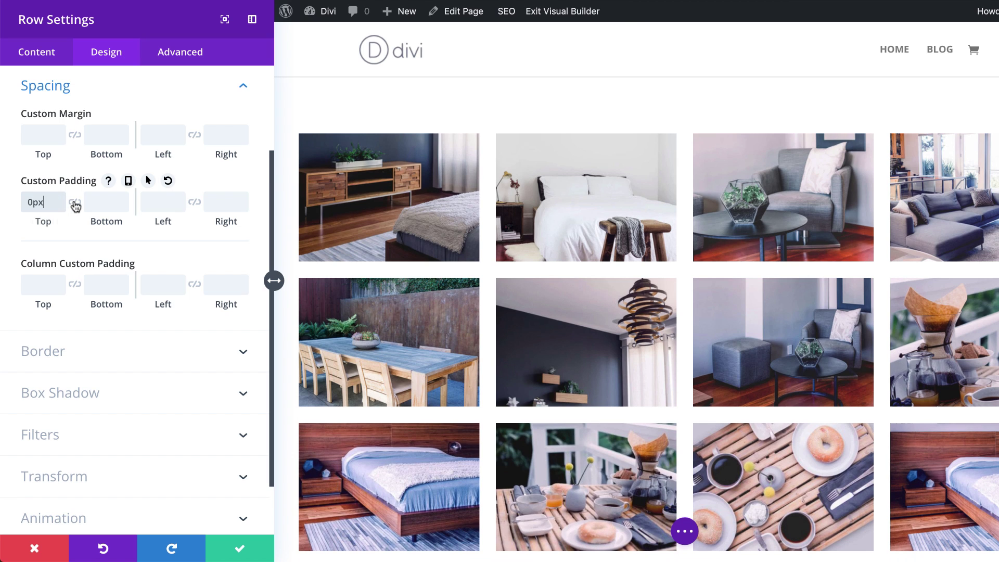
left_click(75, 203)
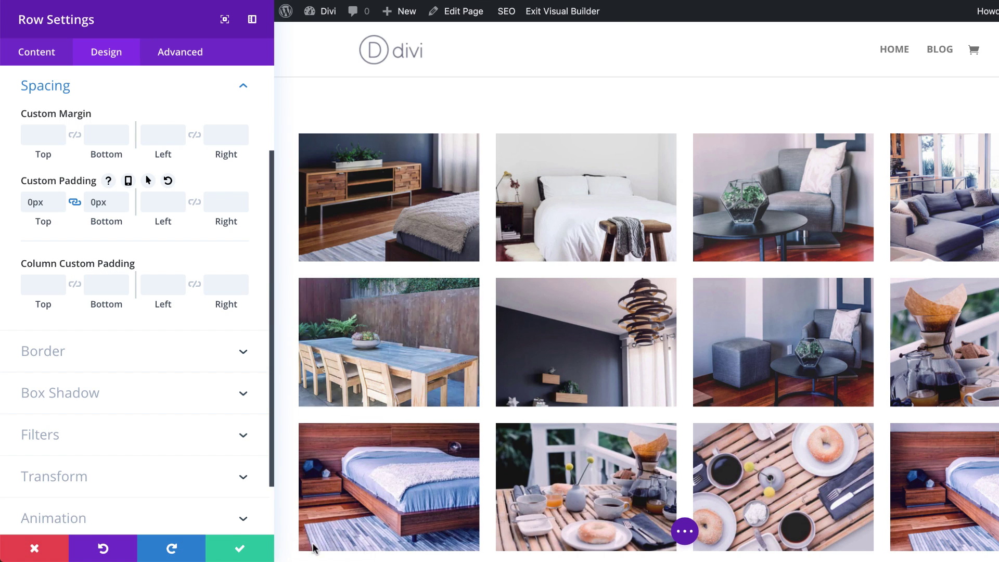
left_click(238, 546)
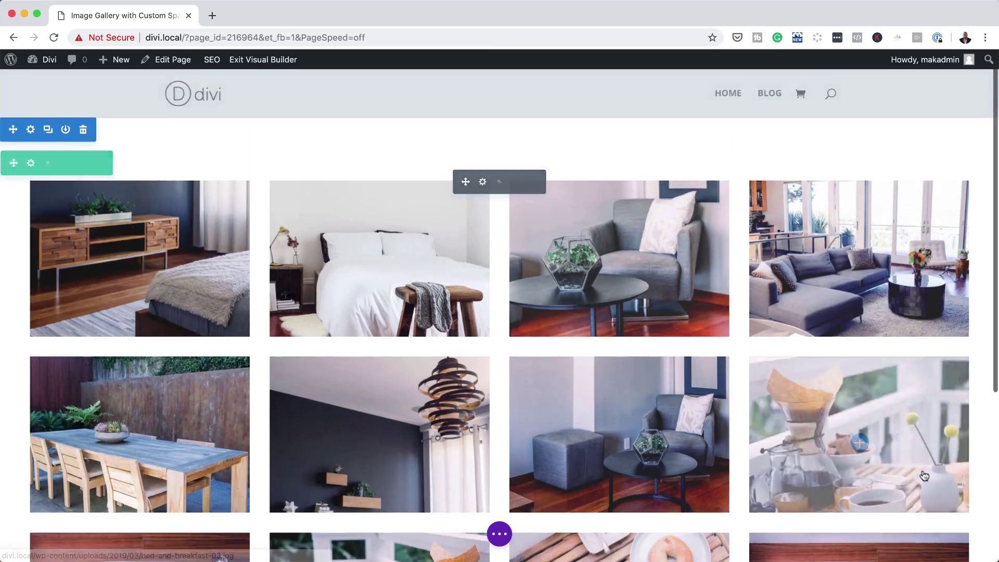
- Exit the Visual Builder and review the gallery's spacing on the live page
left_click(244, 59)
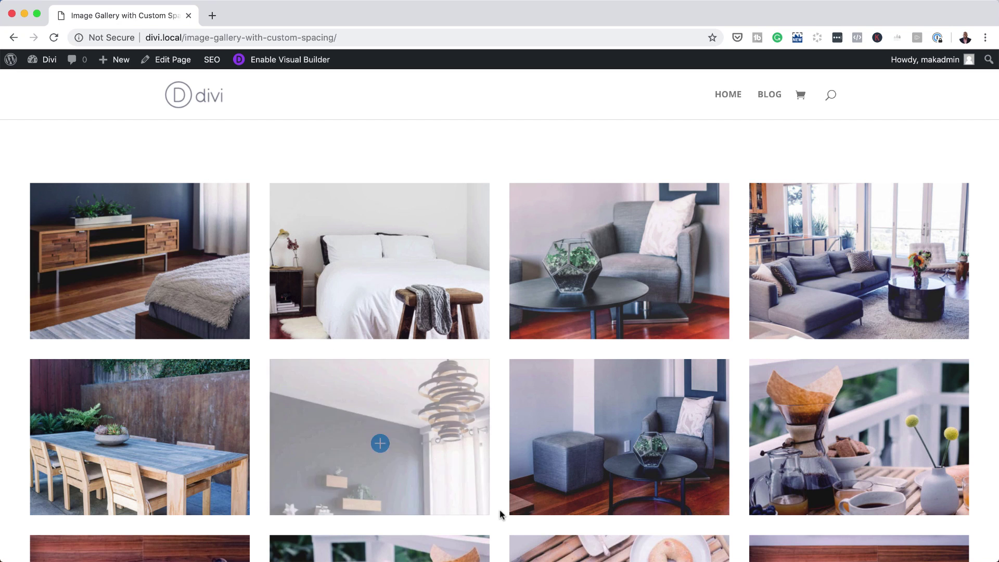
scroll(501, 513, "down", 5)
scroll(500, 513, "up", 5)
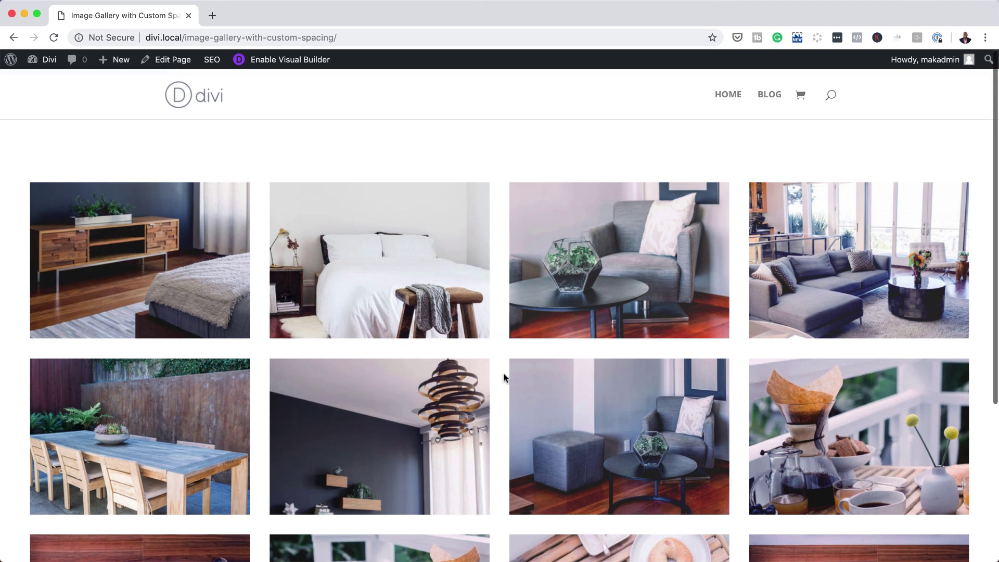